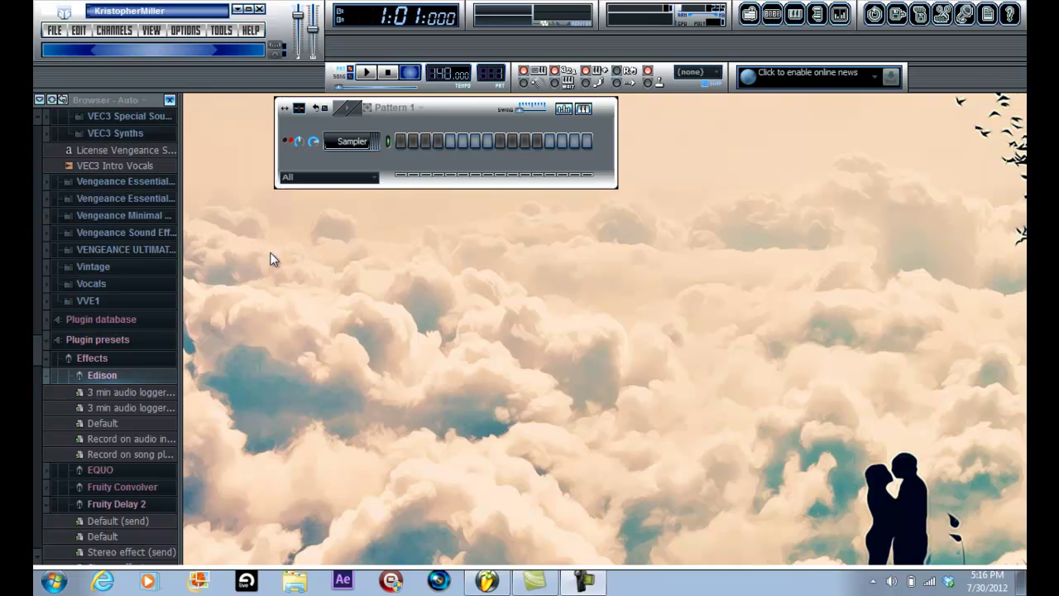
- Add a 3xOsc channel with one C5 note of duration 8:00:000 and play it
click(347, 143)
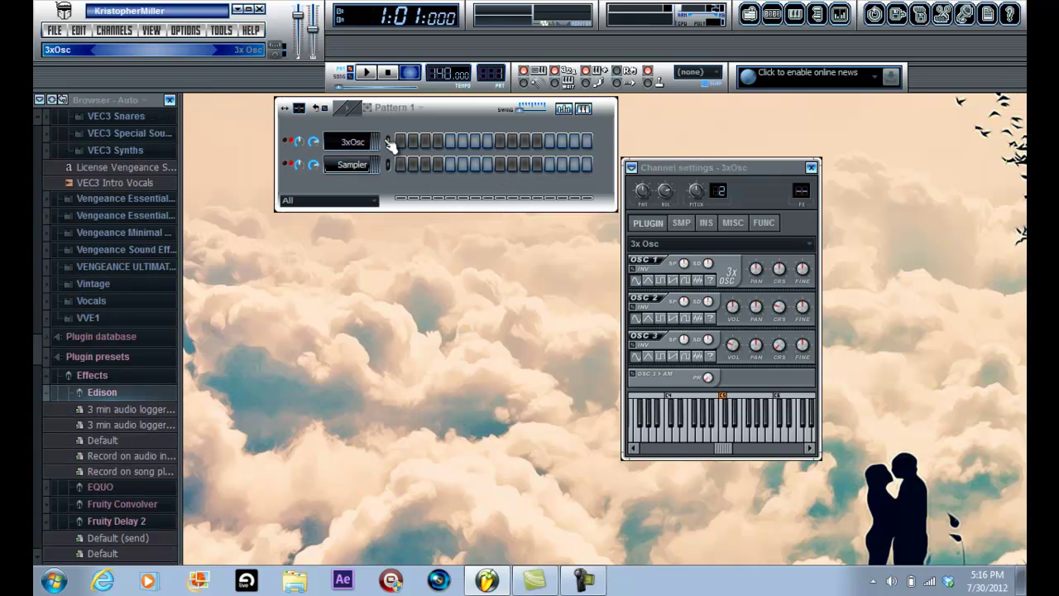
key(F7)
click(234, 322)
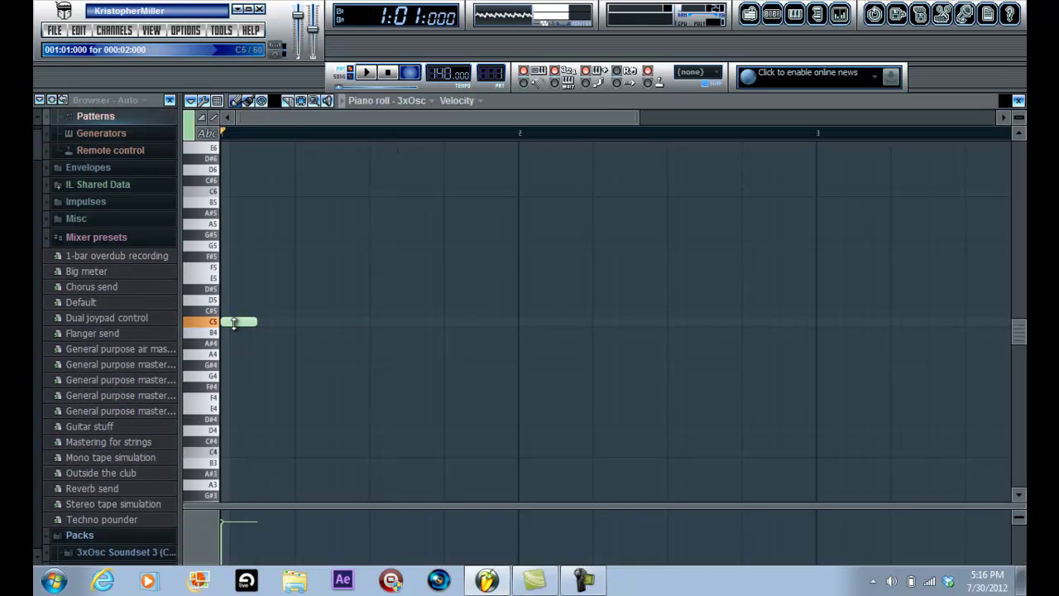
double_click(234, 322)
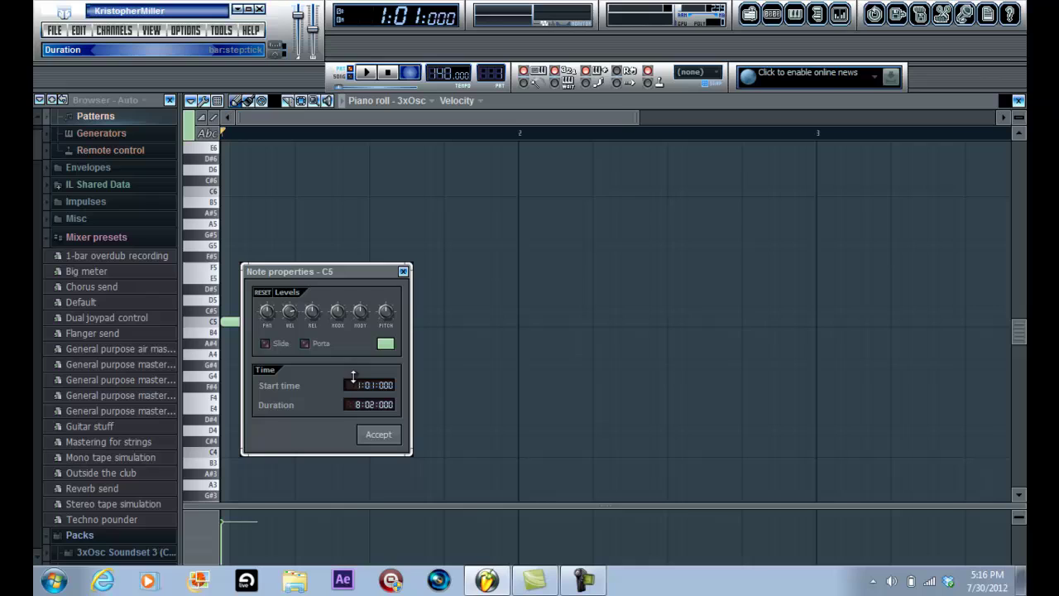
click(386, 439)
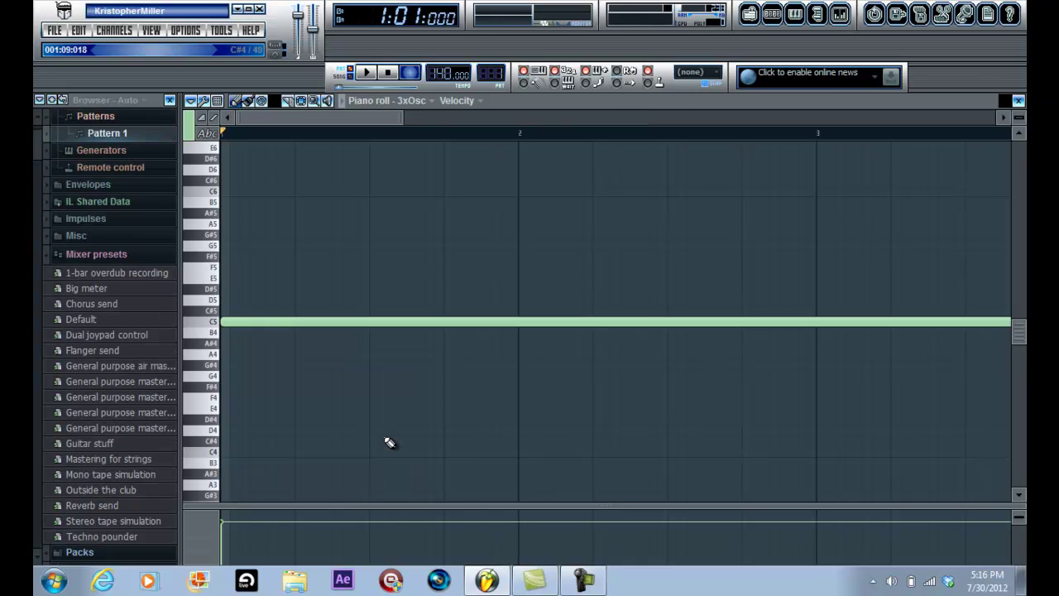
click(1018, 100)
key(space)
key(space)
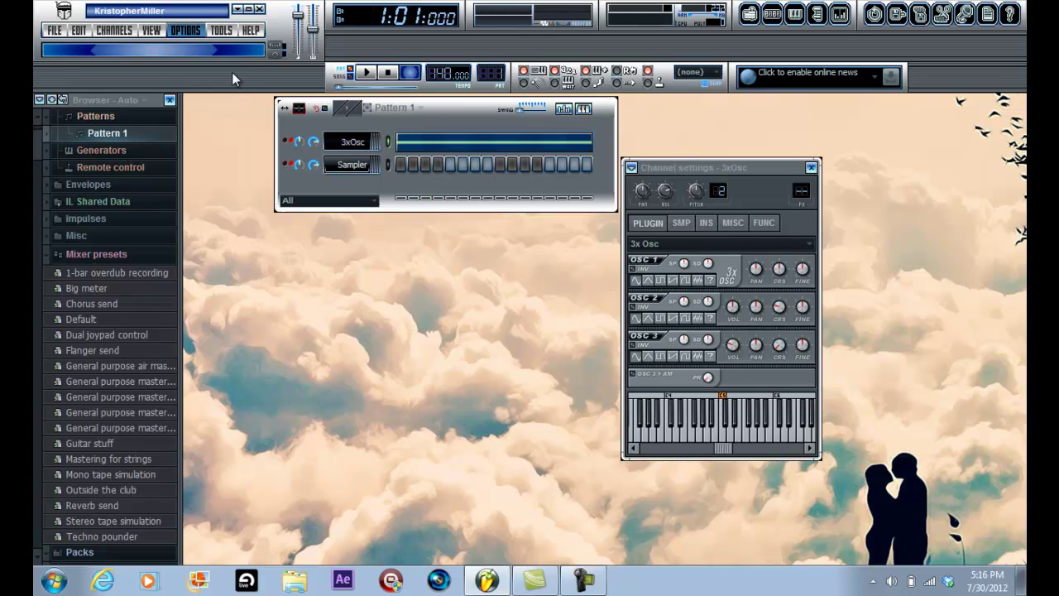
key(F10)
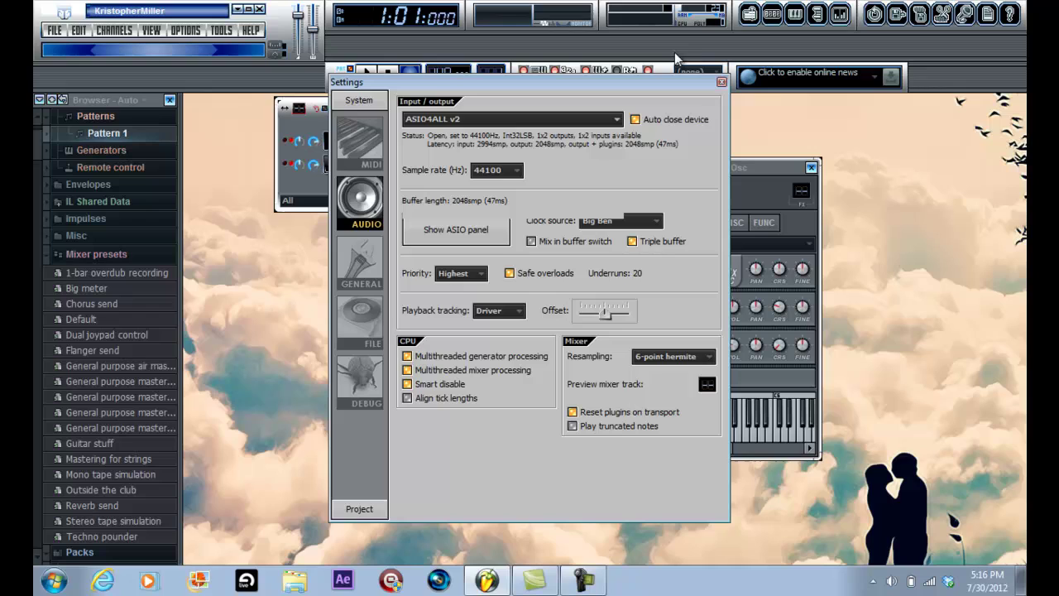
click(722, 83)
key(space)
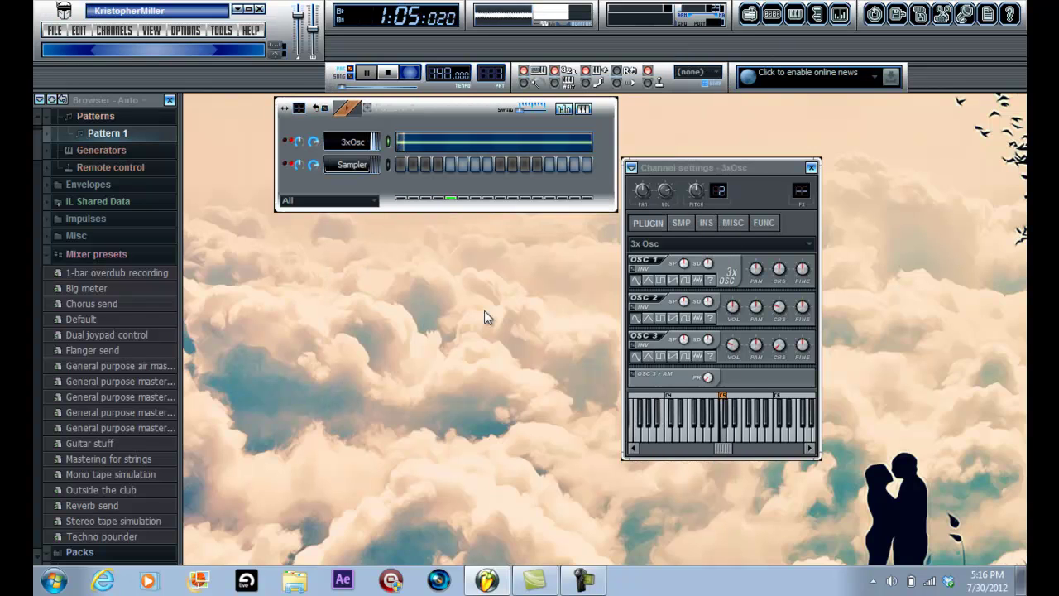
key(space)
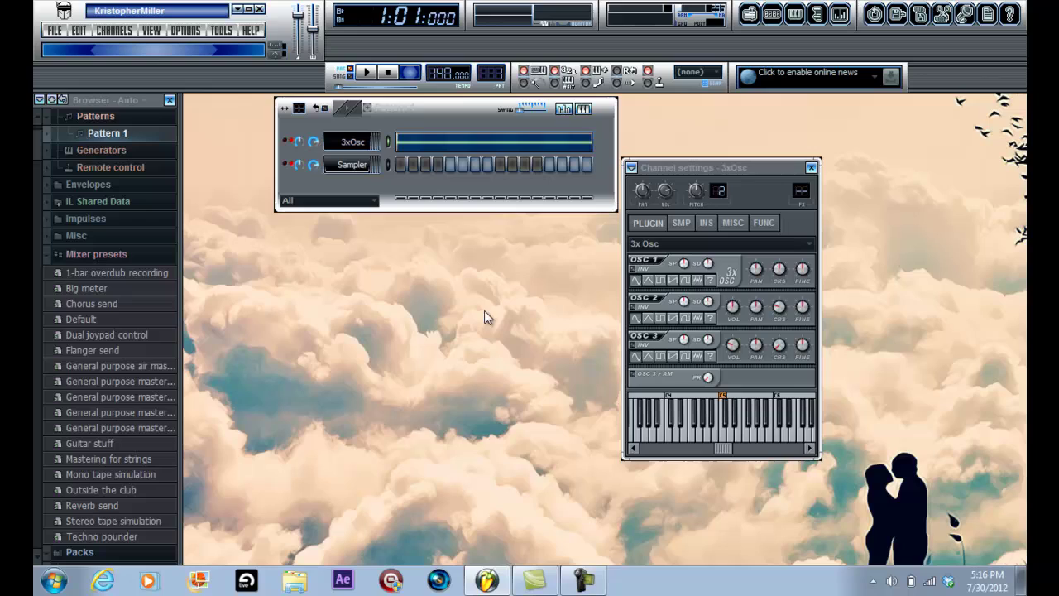
click(691, 281)
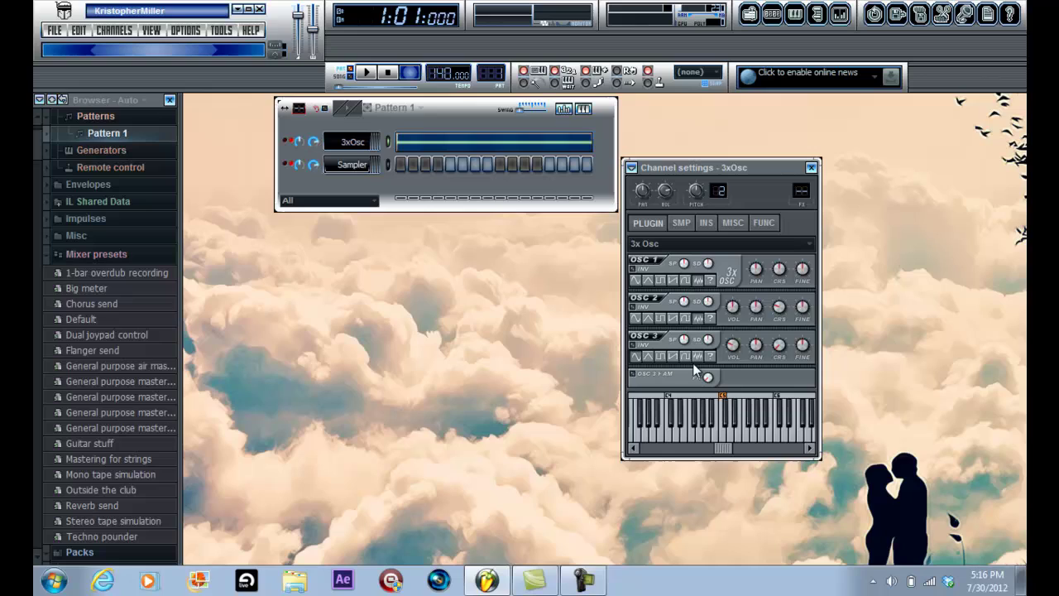
key(space)
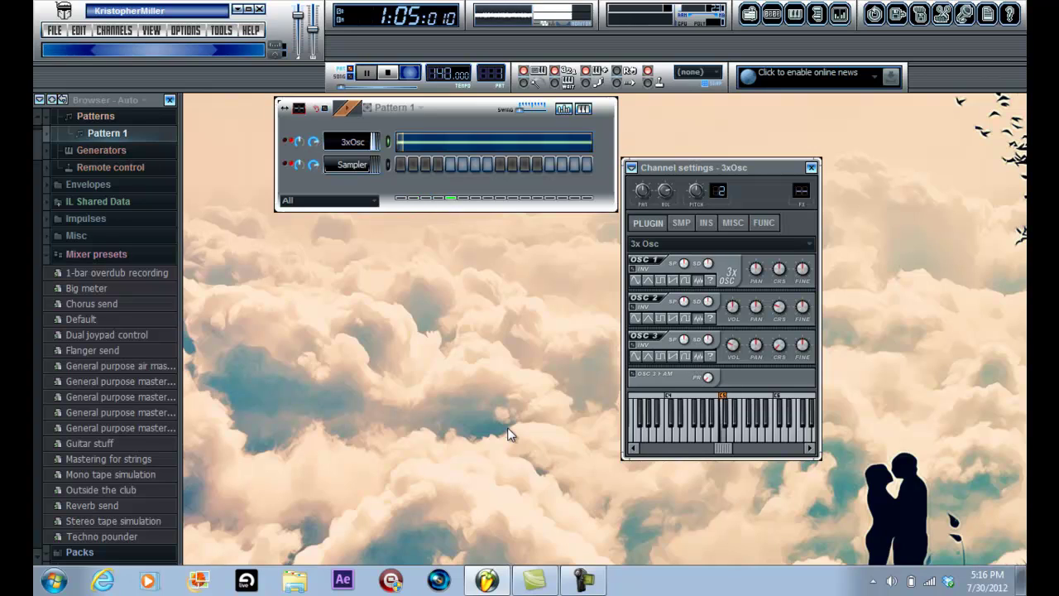
key(space)
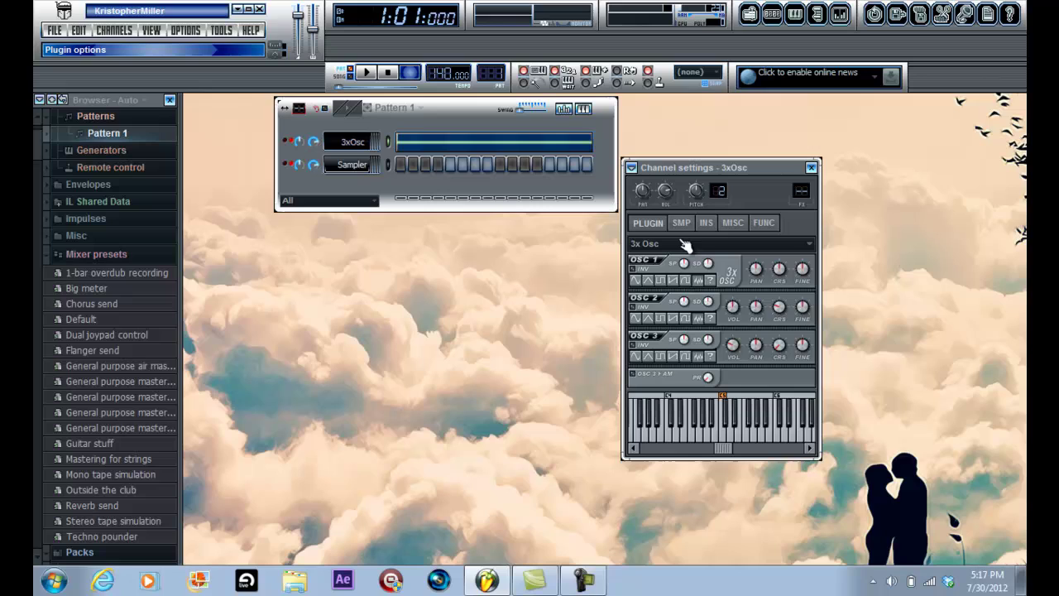
- Lower the 3xOsc Free Filter's low-pass Freq to 130 Hz and create a Freq automation clip
click(644, 199)
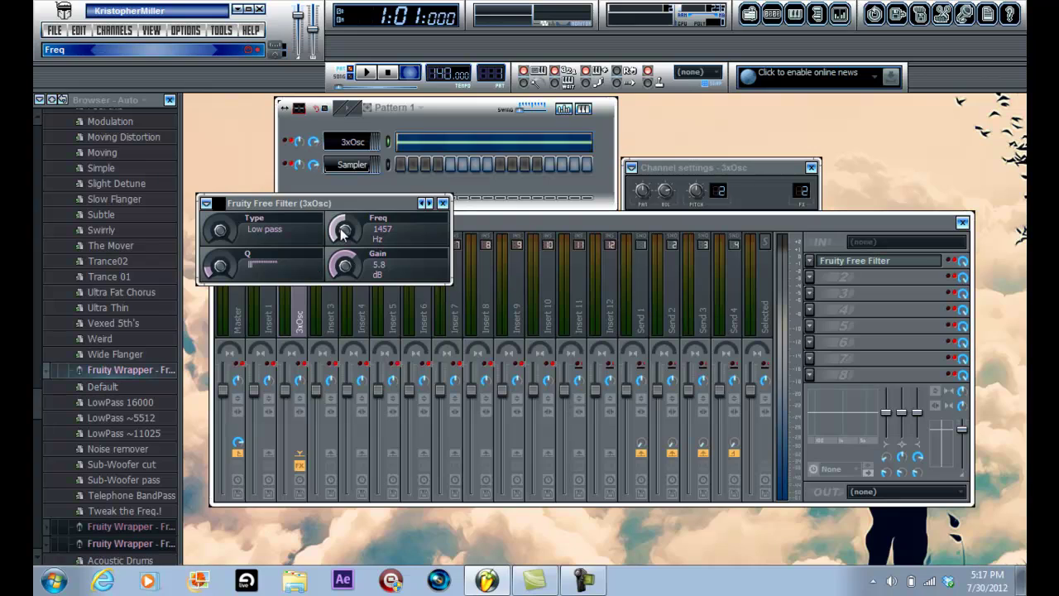
drag(342, 234, 346, 282)
right_click(343, 228)
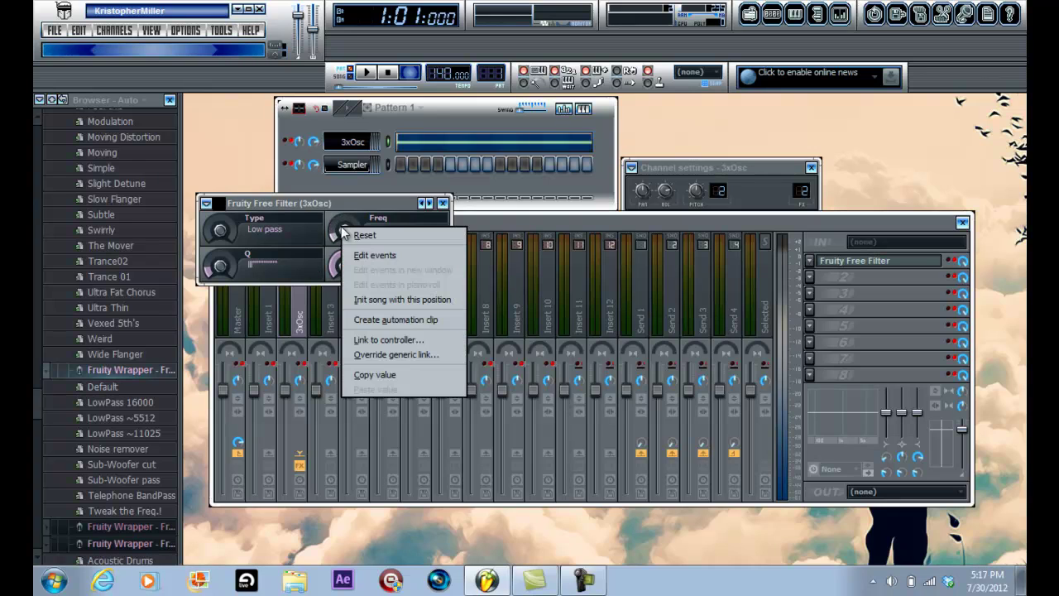
click(368, 320)
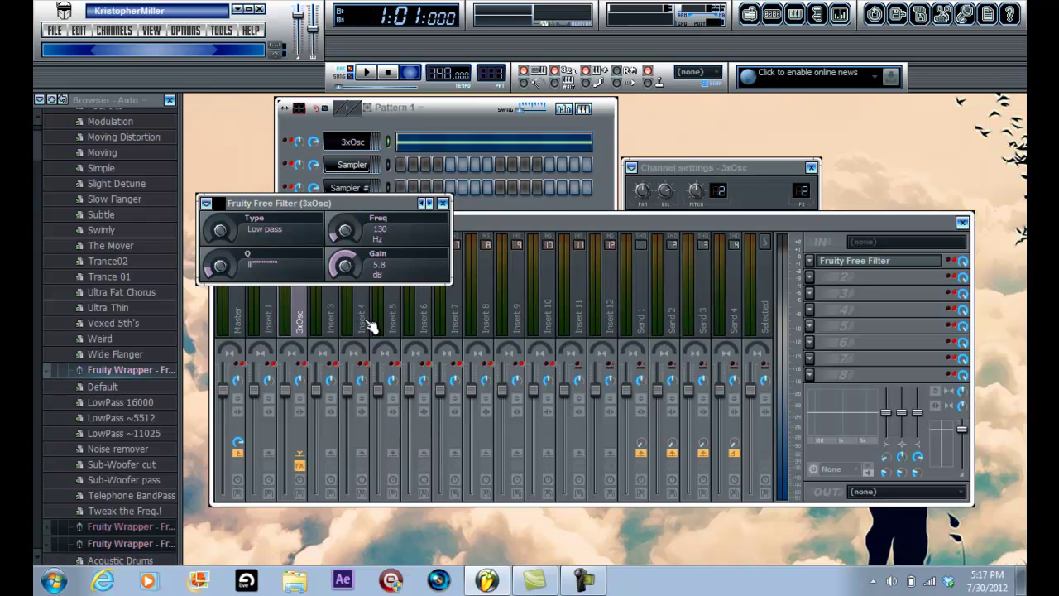
click(962, 222)
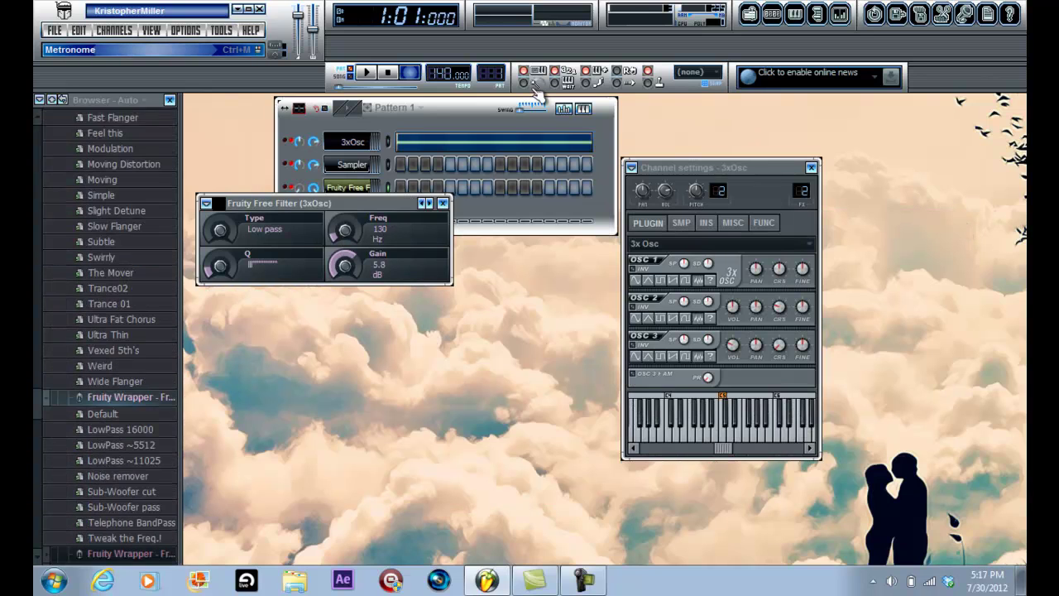
- Place Pattern 1 on Track 1 and the Freq automation clip on Track 2, both at bar 1
click(443, 203)
click(755, 15)
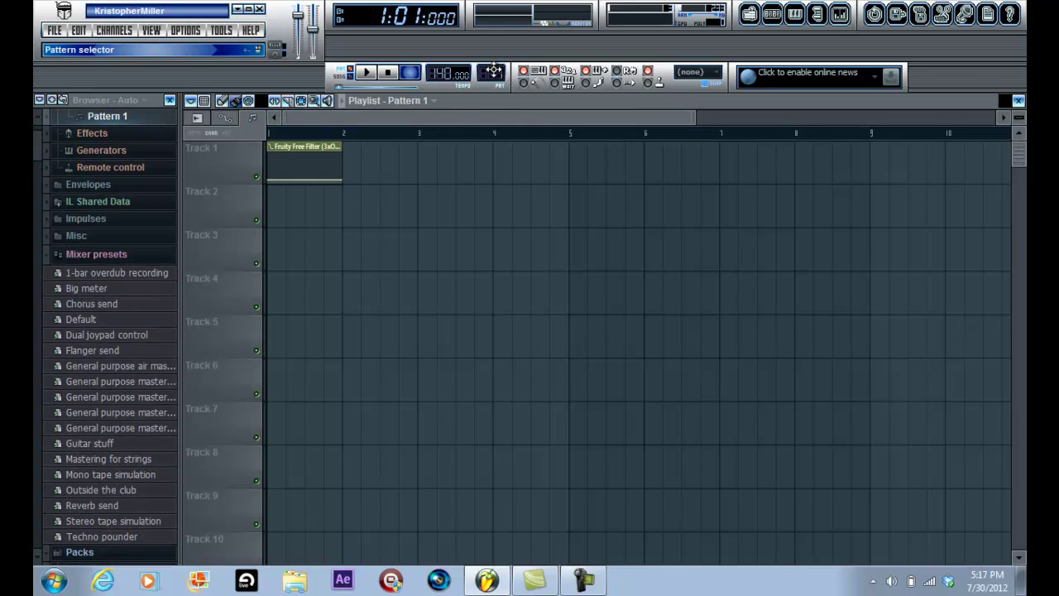
click(304, 281)
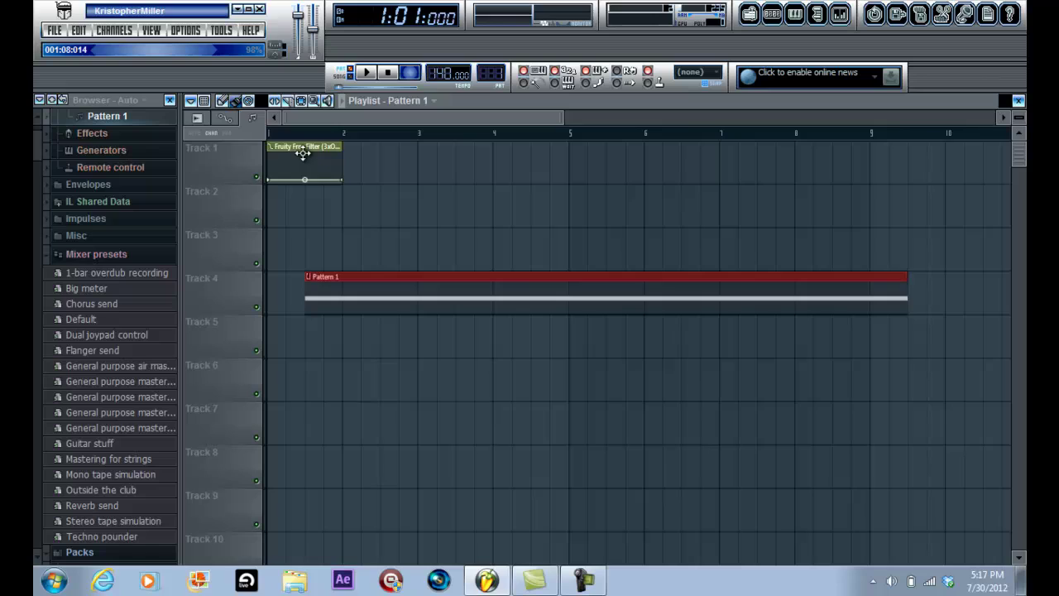
drag(303, 154, 271, 324)
drag(354, 303, 317, 172)
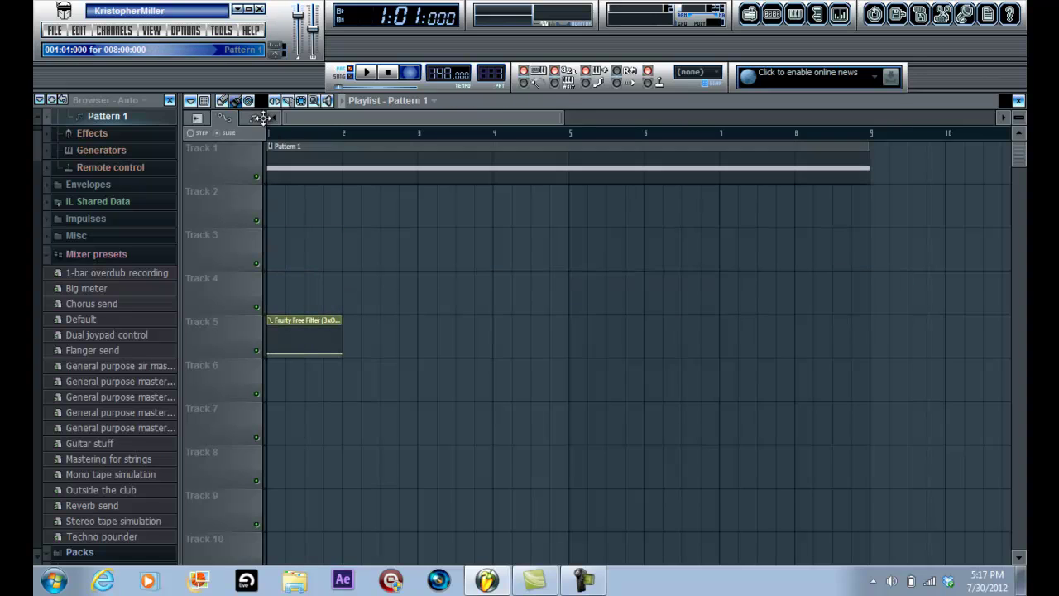
drag(285, 269, 277, 179)
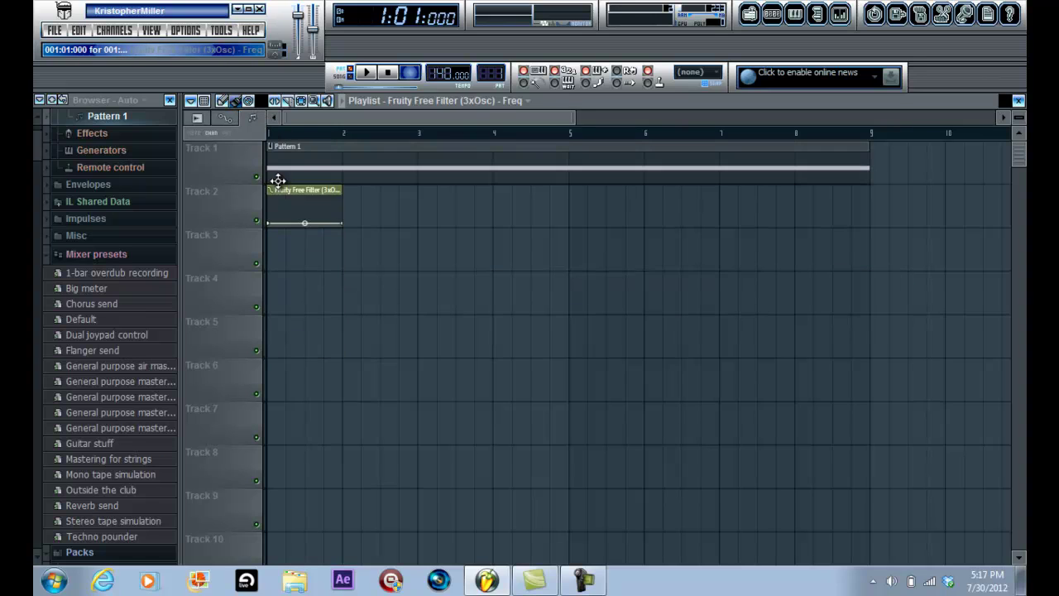
- Stretch the Freq clip to eight bars and shape its envelope to peak at bar 5
drag(351, 222, 865, 279)
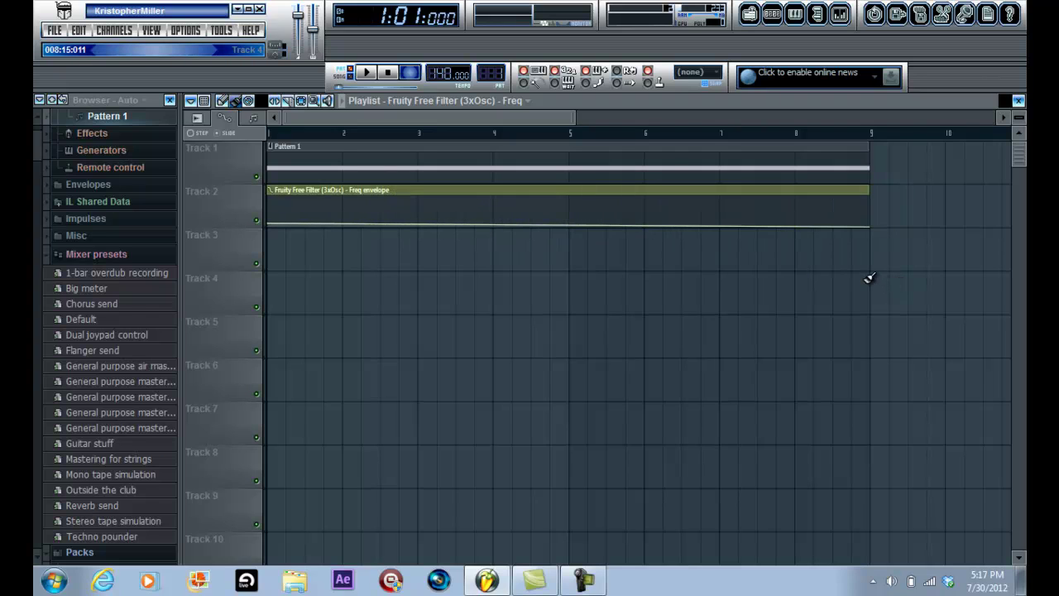
drag(273, 223, 272, 225)
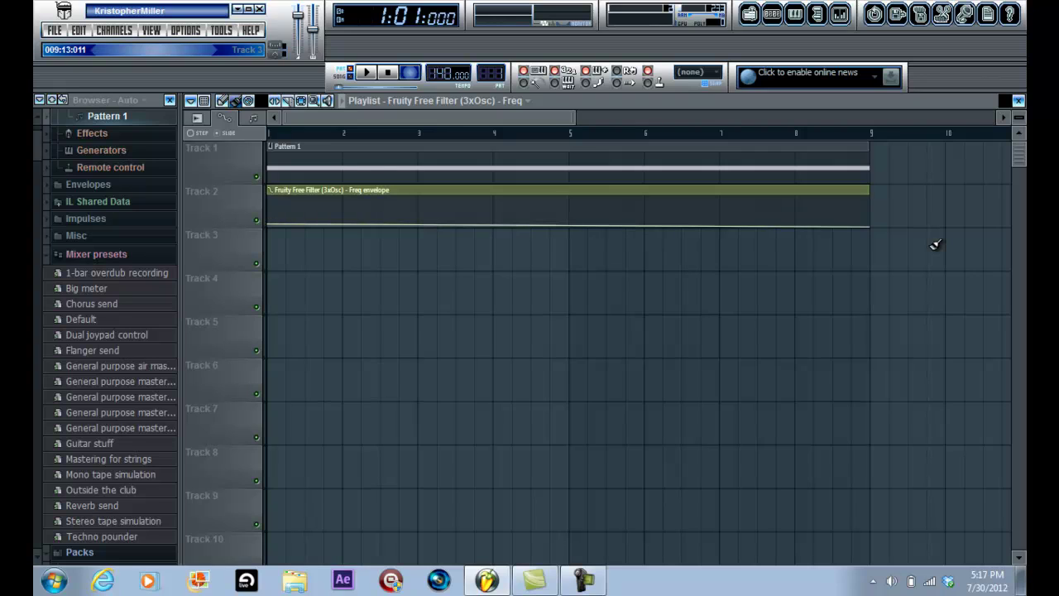
drag(872, 229, 874, 225)
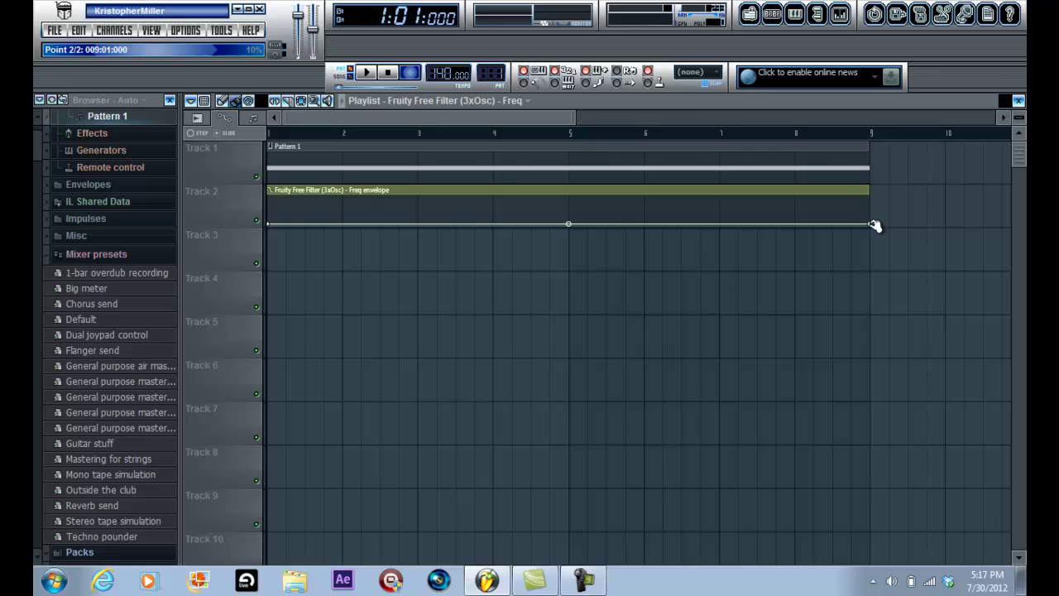
right_click(569, 202)
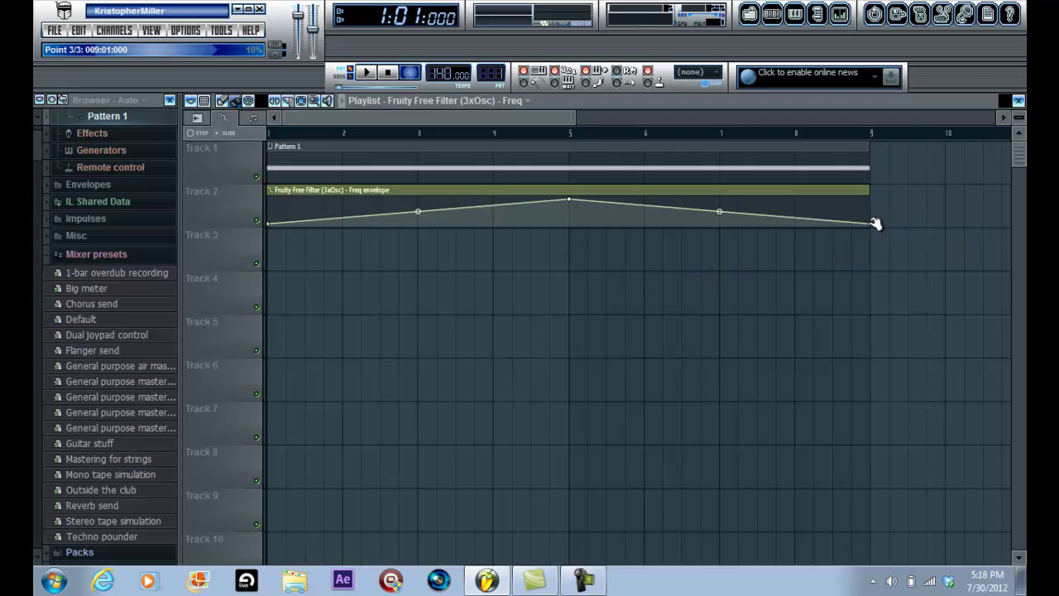
drag(875, 224, 876, 228)
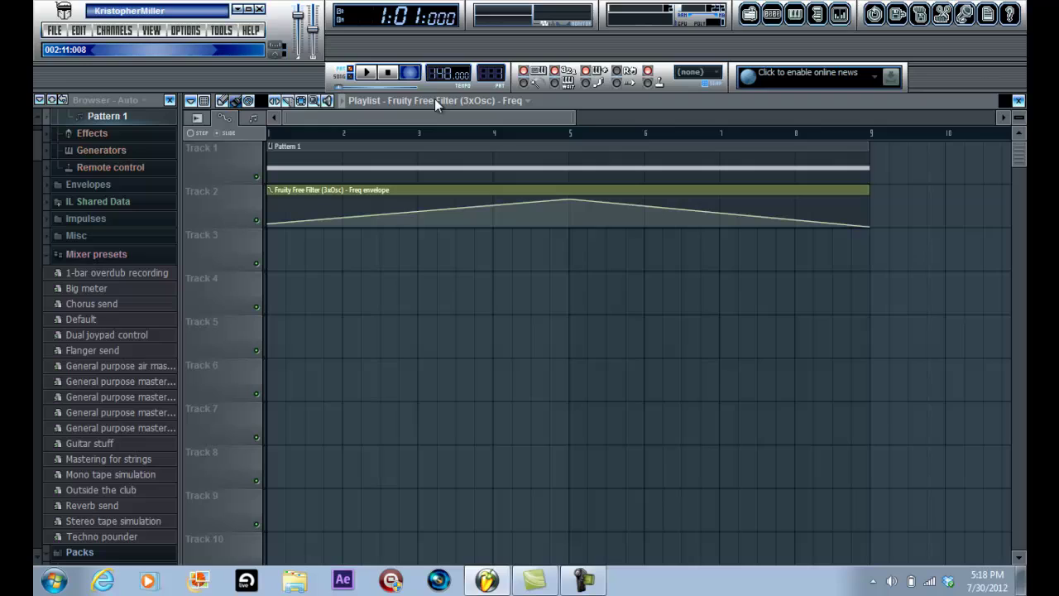
- Switch to Song mode and play the arrangement through to about bar 8
click(349, 77)
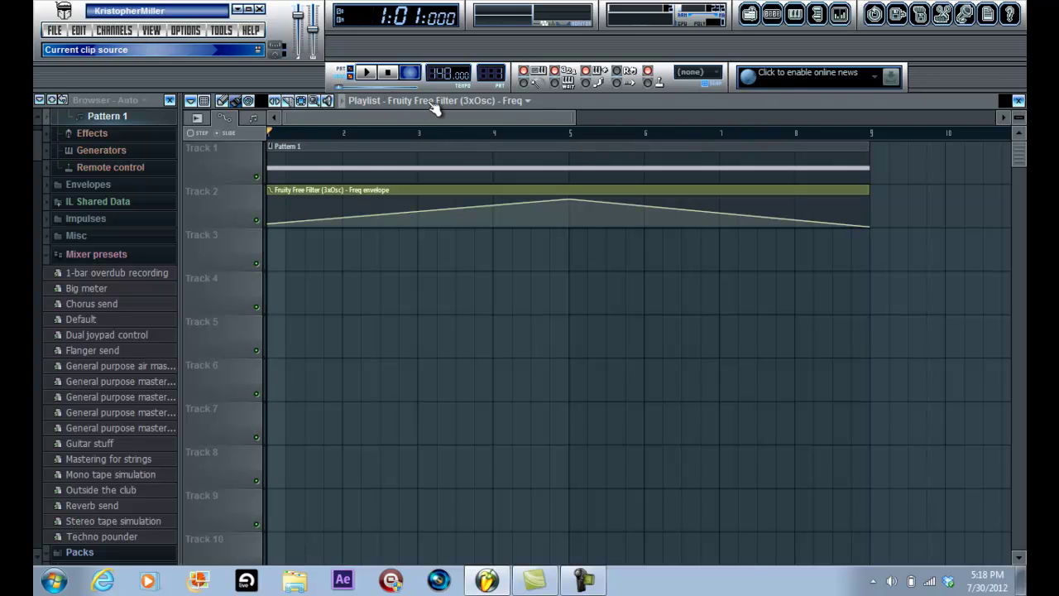
key(space)
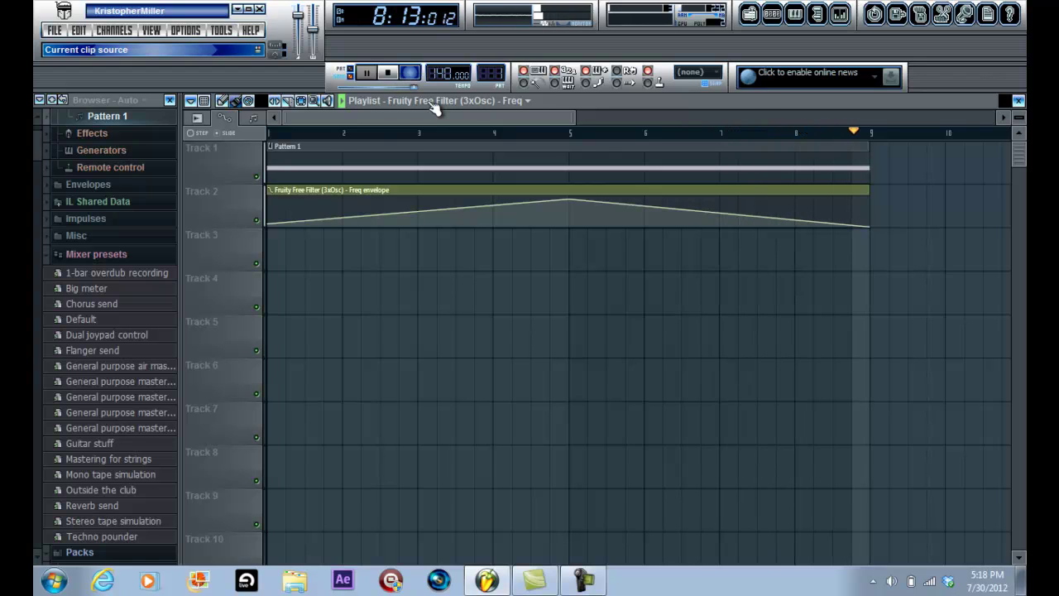
key(space)
- Bring up the mixer and the Fruity Free Filter on the 3xOsc insert
click(749, 16)
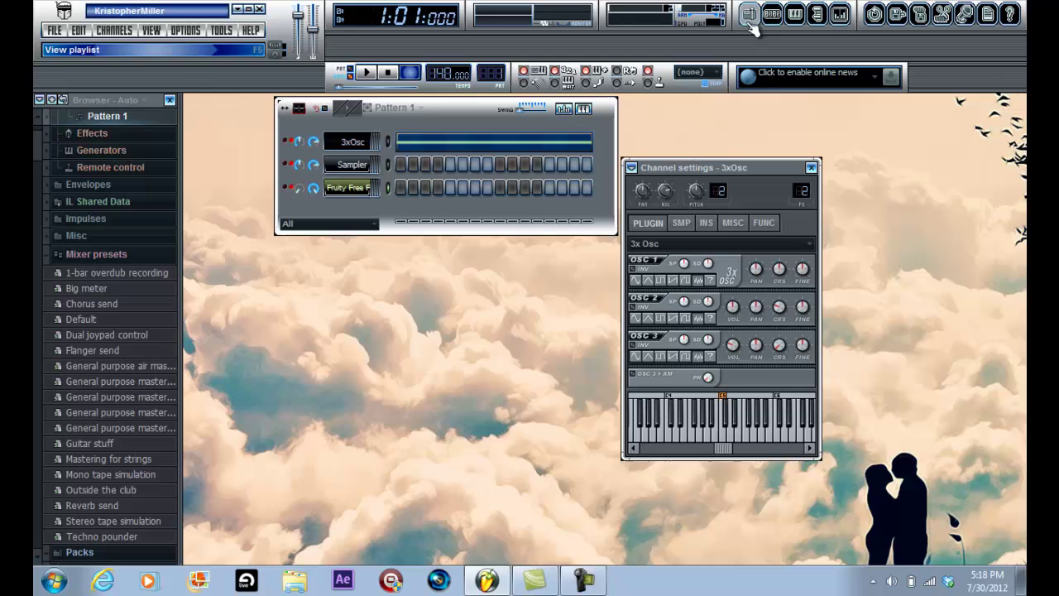
click(839, 15)
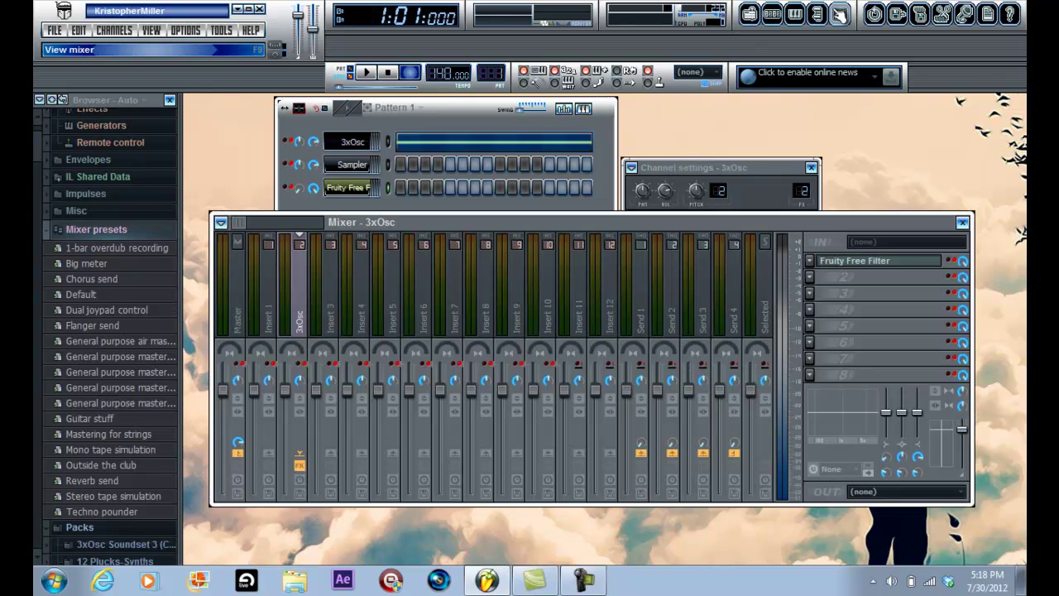
click(844, 261)
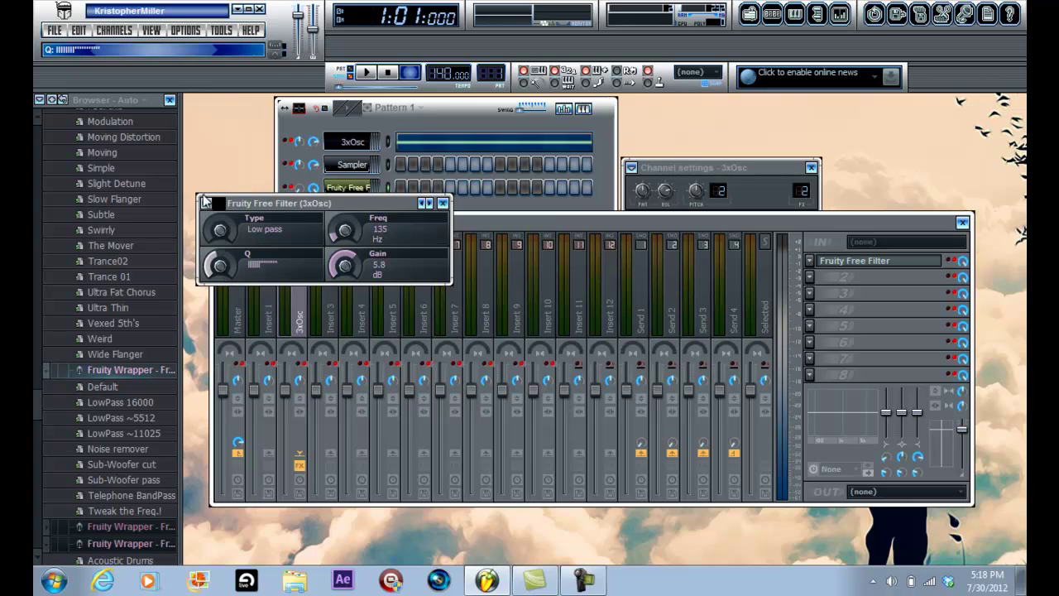
click(444, 203)
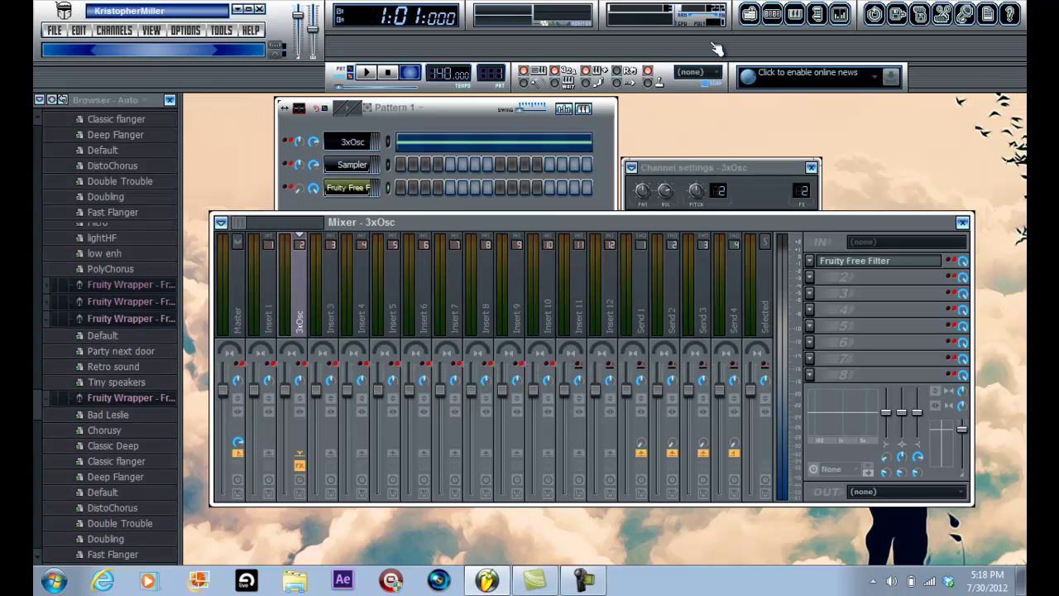
click(749, 14)
click(839, 15)
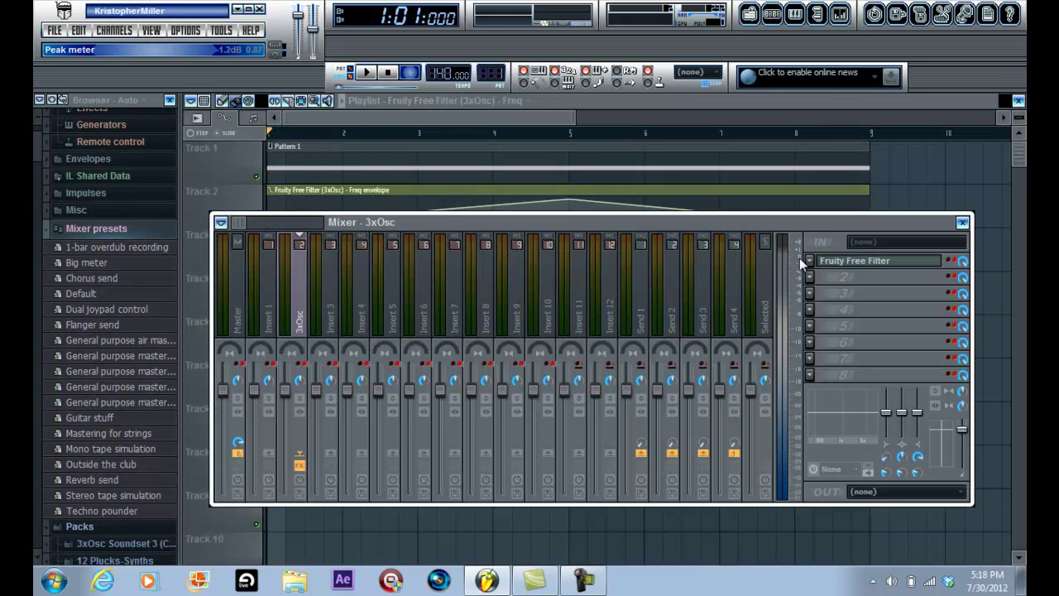
click(828, 261)
- Raise the filter's Q slightly and play the song to hear the sweep
drag(231, 264, 232, 259)
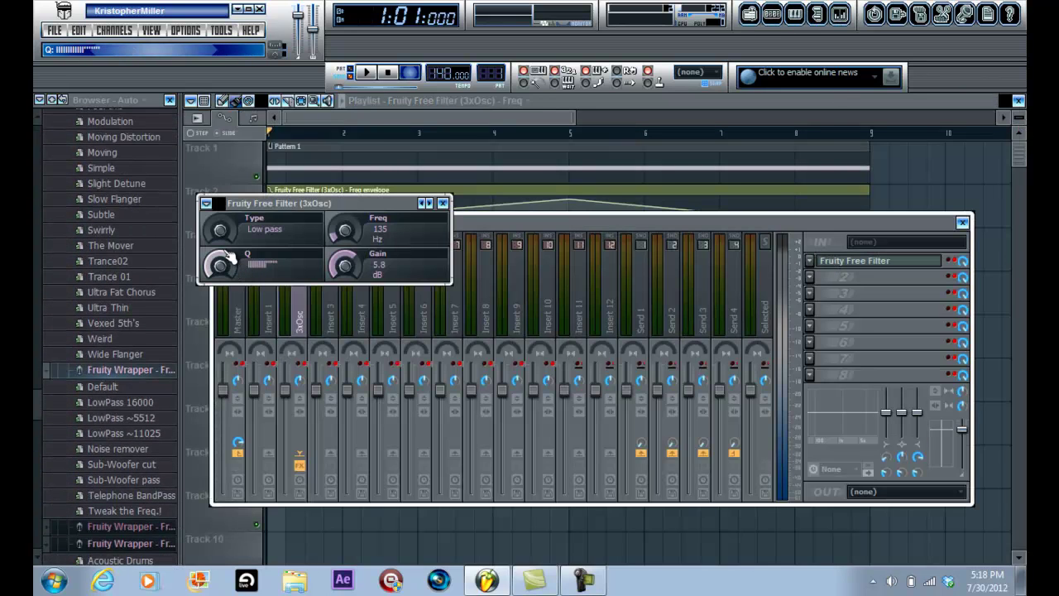
key(space)
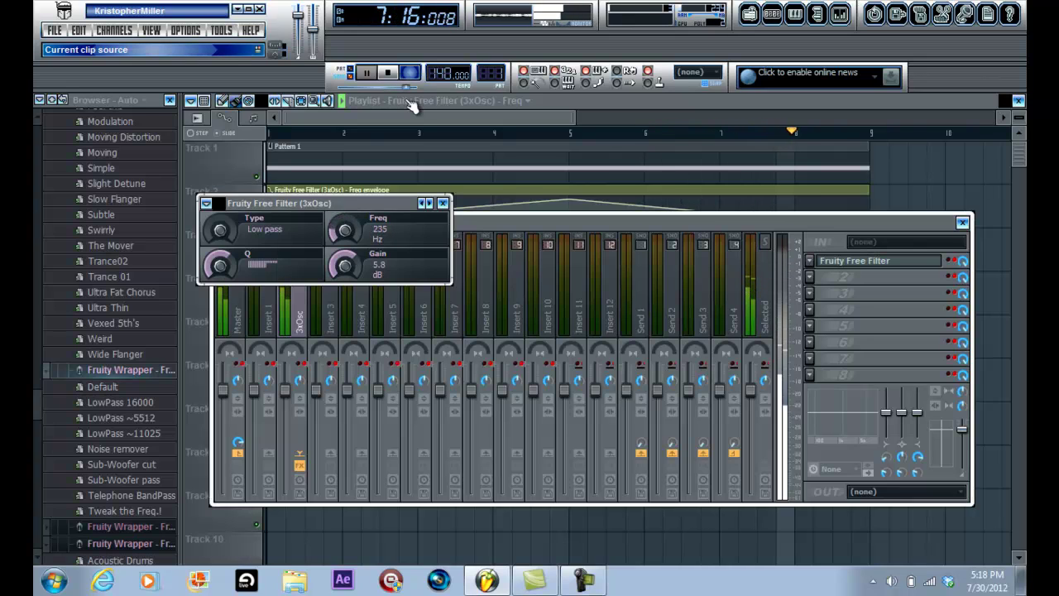
key(space)
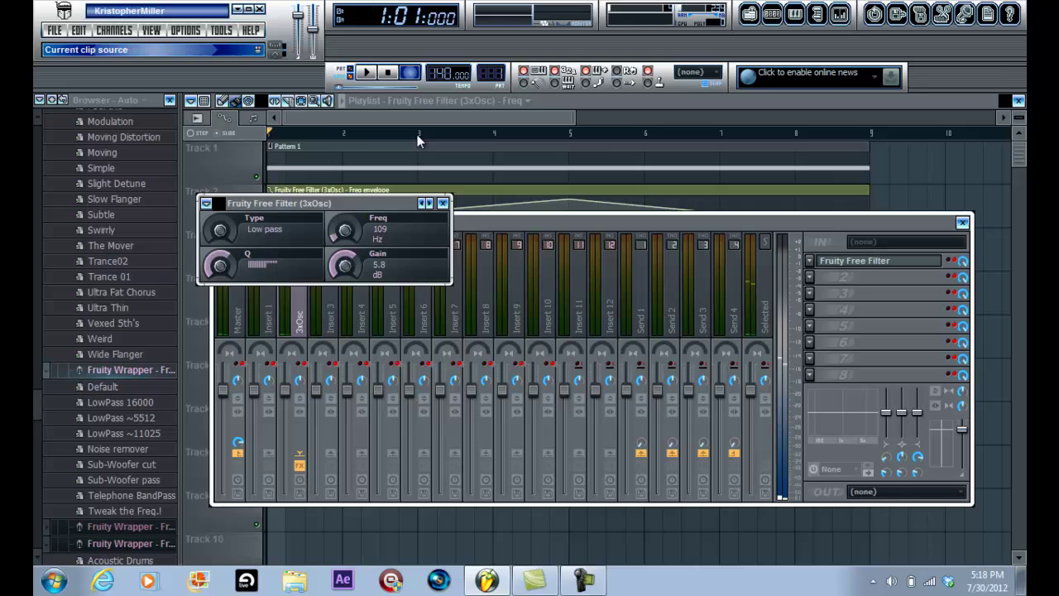
- Close the Fruity Free Filter, mixer and playlist windows
click(443, 202)
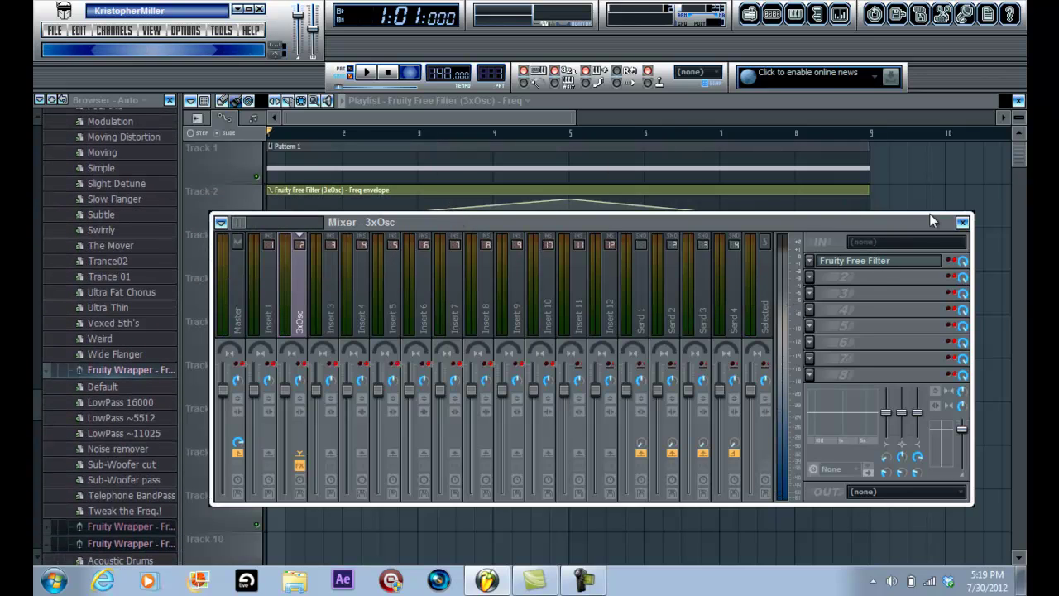
click(963, 222)
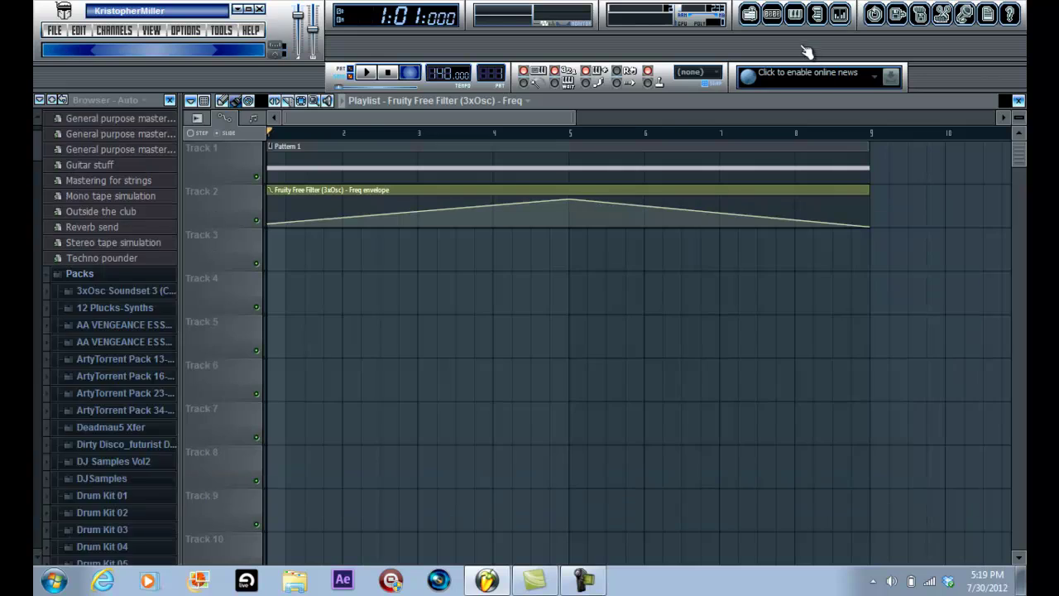
click(749, 14)
- Add Bassdrums Trance 16 from Packs > VEC3 Bassdrums > Trance Kicks as a new channel
drag(36, 120, 33, 229)
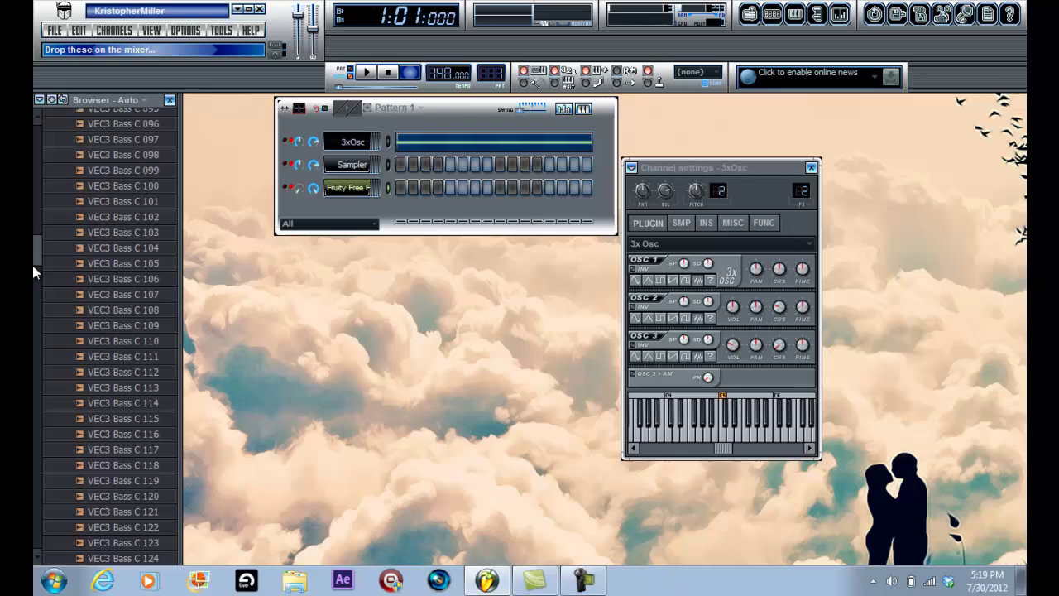
drag(34, 269, 41, 182)
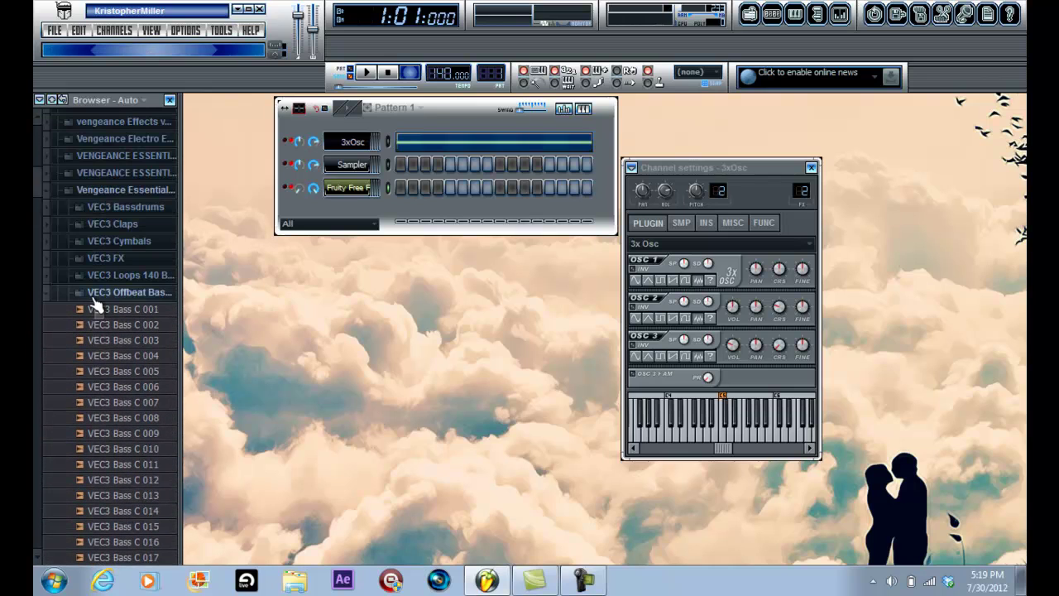
click(99, 293)
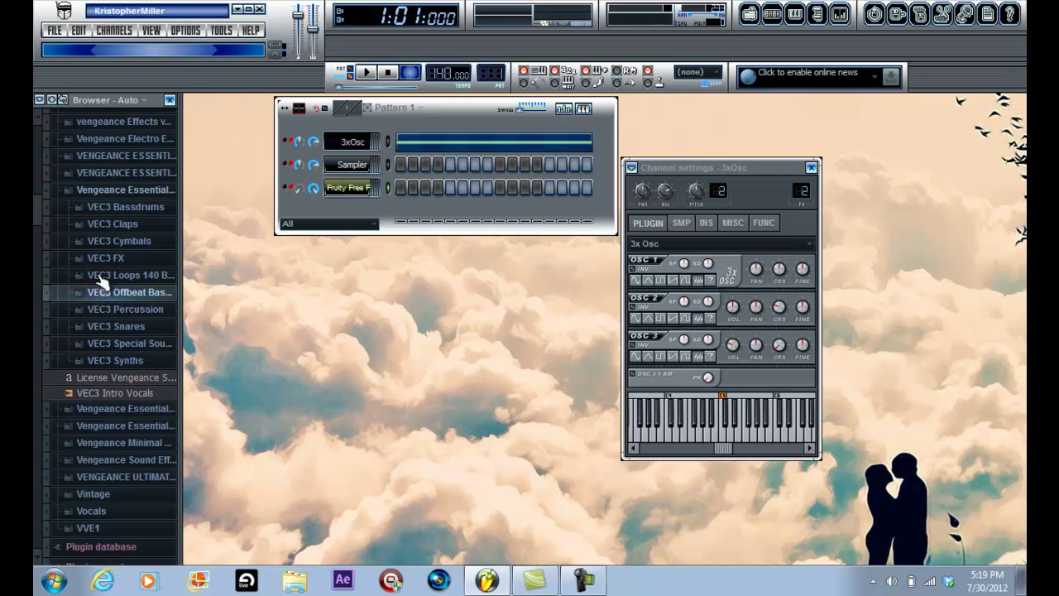
click(124, 207)
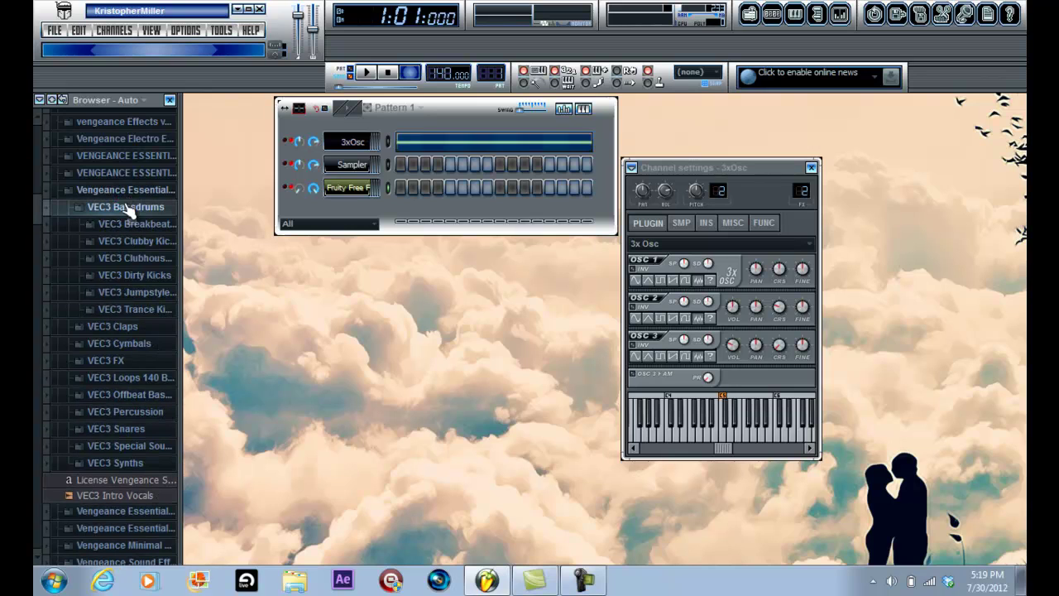
click(130, 310)
scroll(151, 364, down, 4)
click(149, 368)
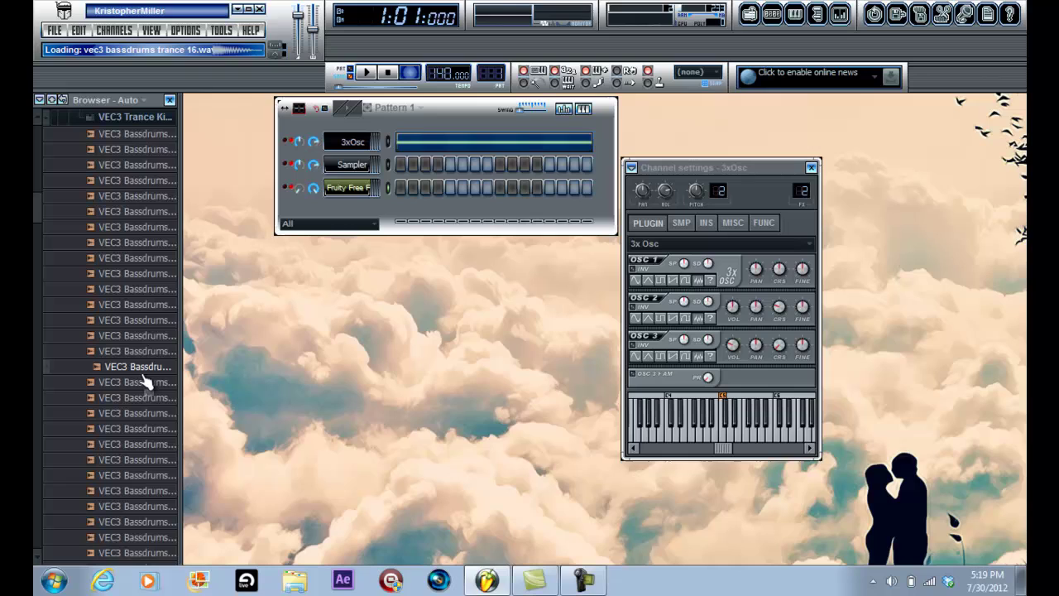
drag(145, 381, 390, 141)
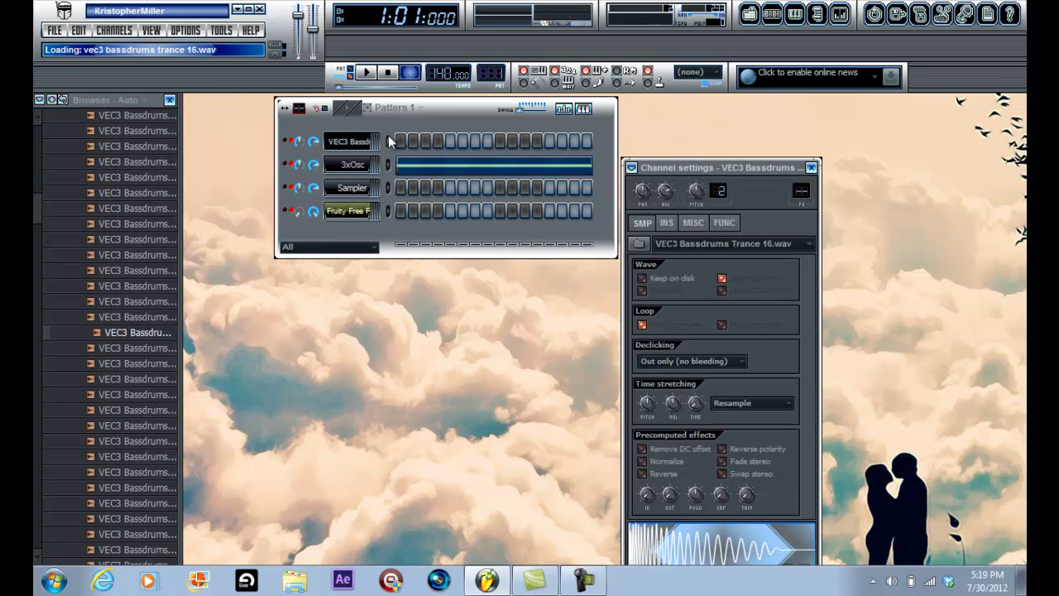
click(356, 145)
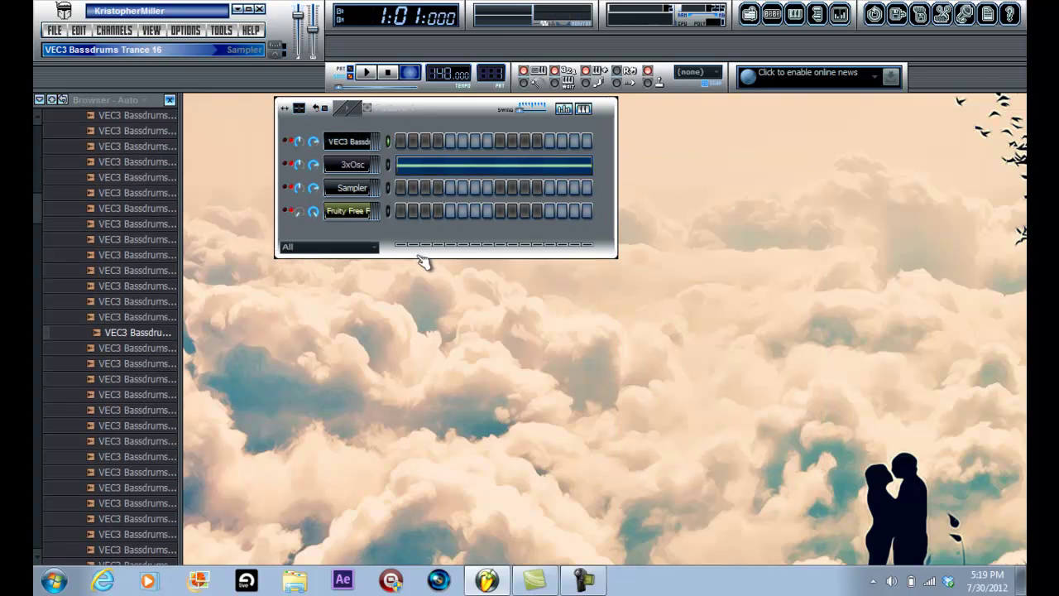
click(350, 141)
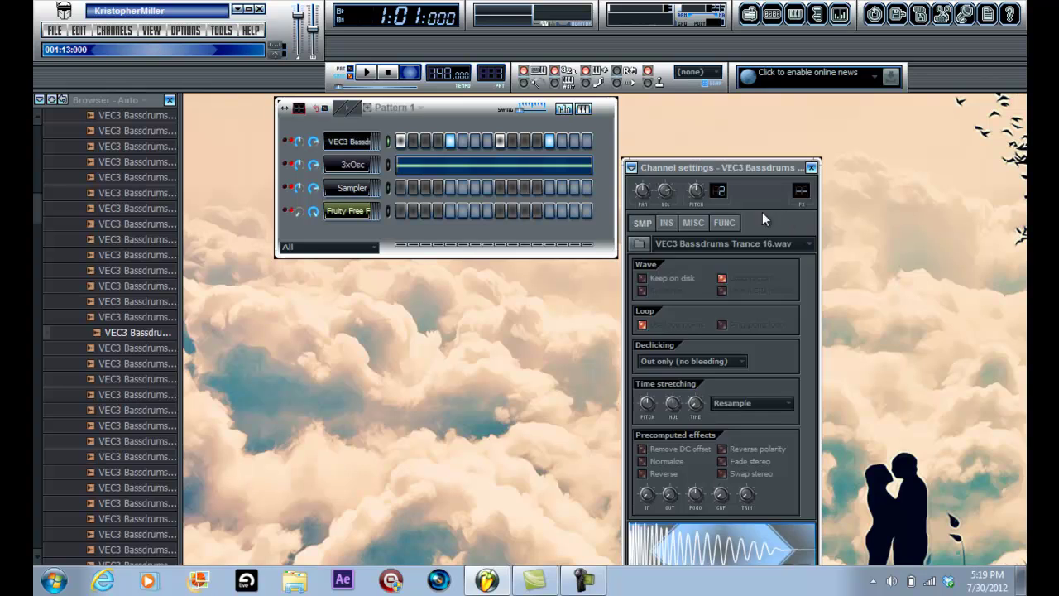
- Set the kick channel's FX number to 3, routing it to mixer insert 3
double_click(801, 191)
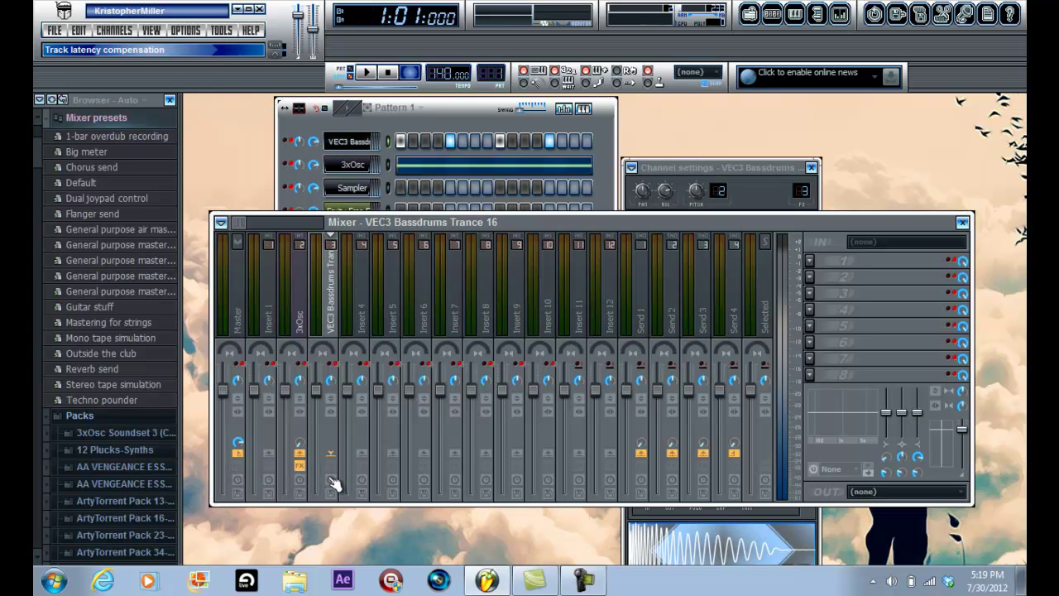
- Switch the 3xOsc insert's Fruity Limiter to COMP mode with threshold about -28 dB
click(299, 310)
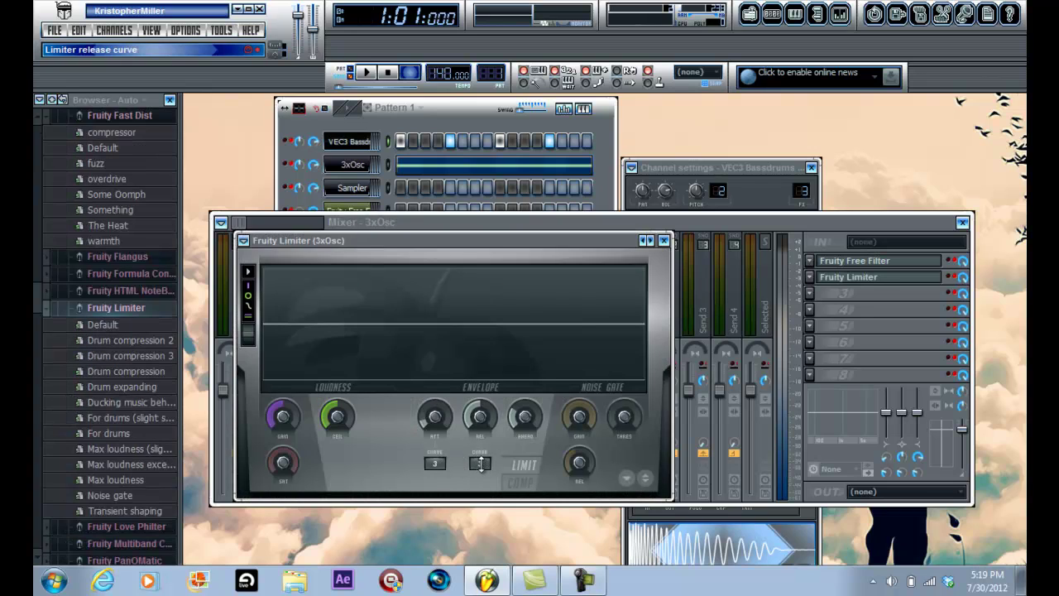
drag(537, 494, 544, 499)
click(523, 483)
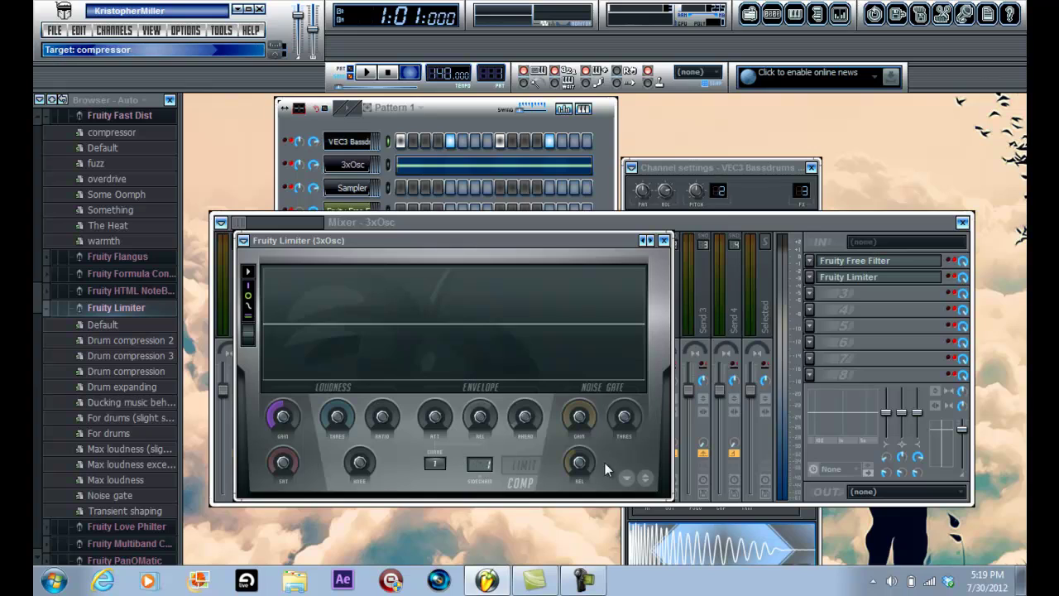
drag(337, 416, 348, 561)
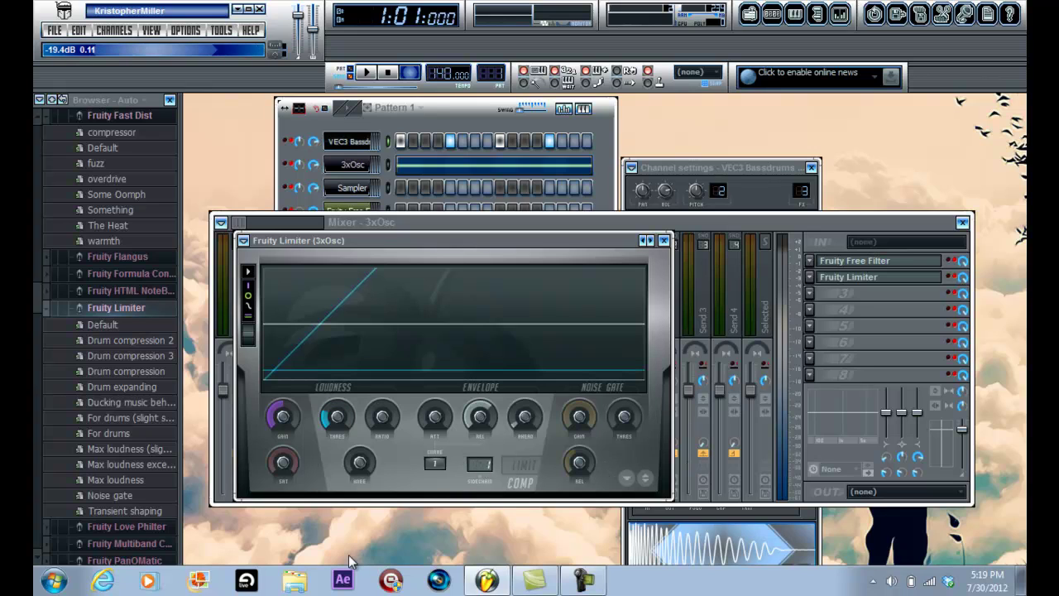
drag(348, 554, 353, 33)
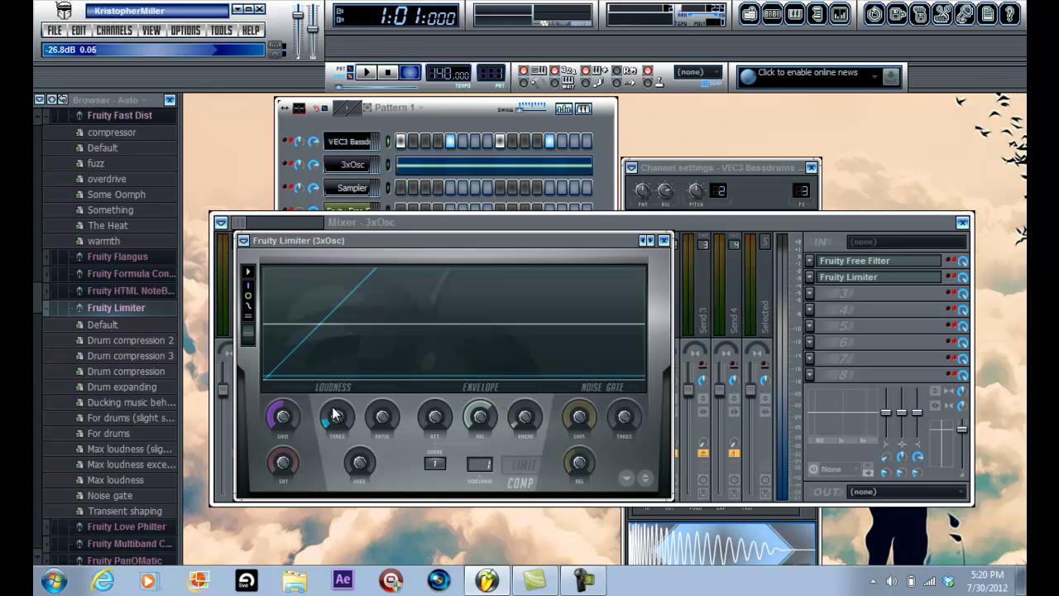
- Set the compression ratio to 2.0:1, audition the song, and close the limiter
scroll(335, 411, down, 2)
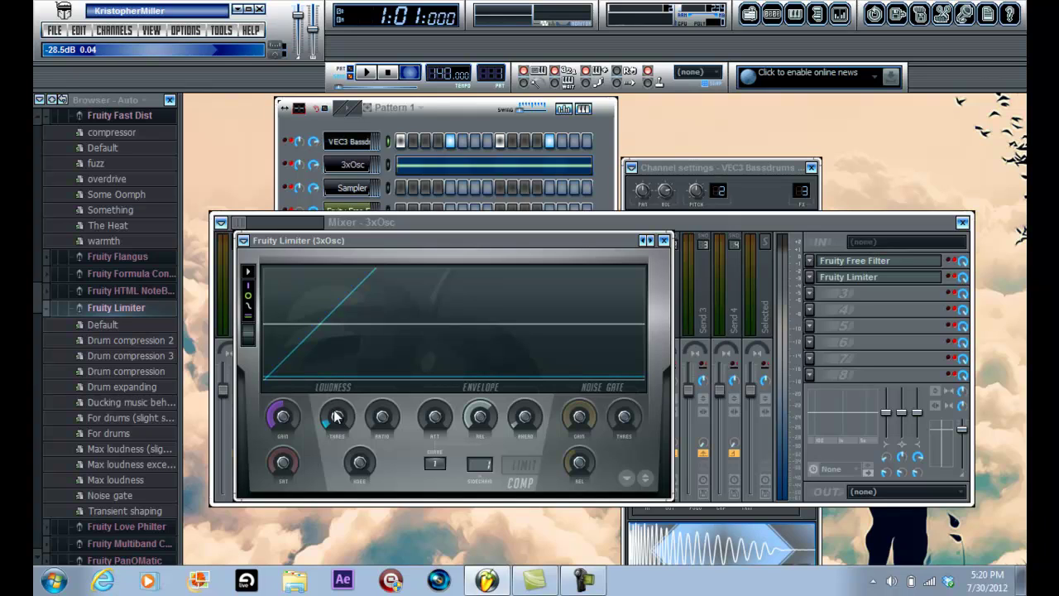
scroll(335, 416, down, 1)
drag(380, 415, 370, 358)
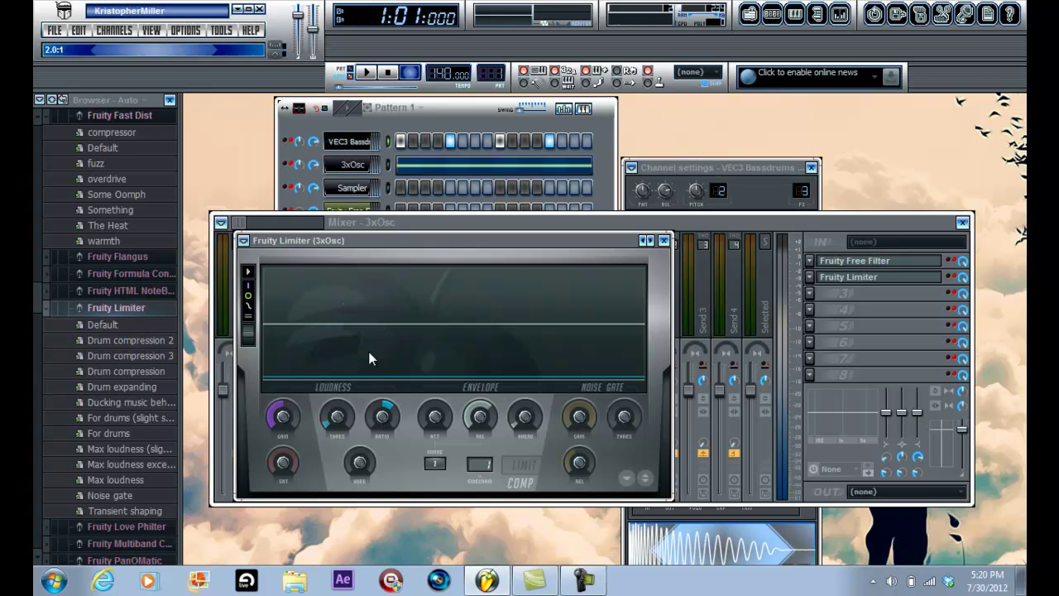
key(space)
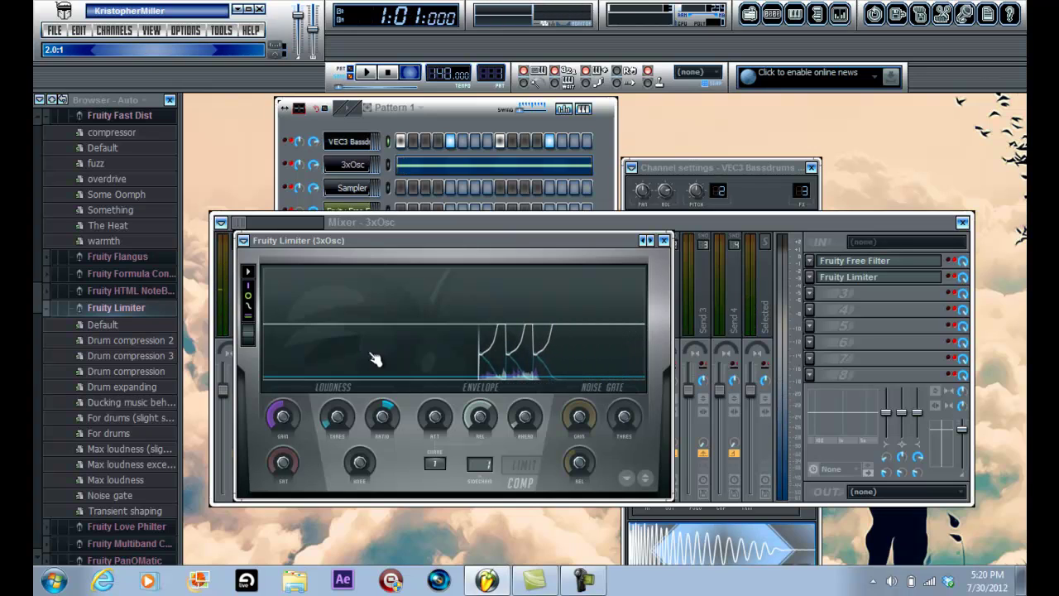
key(Escape)
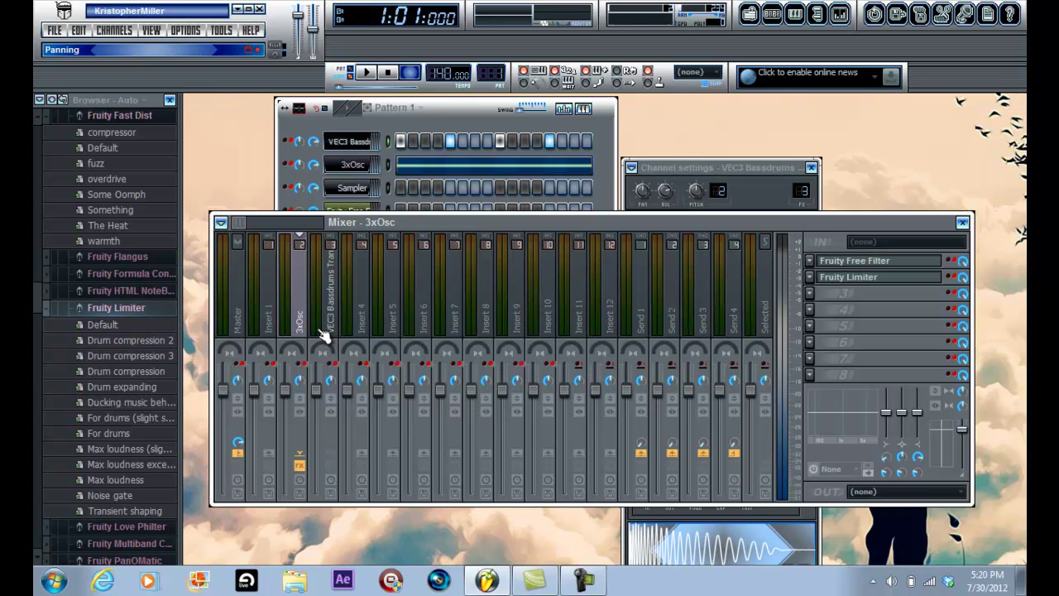
- Turn off the VEC3 Bassdrums insert's send to the Master
click(336, 325)
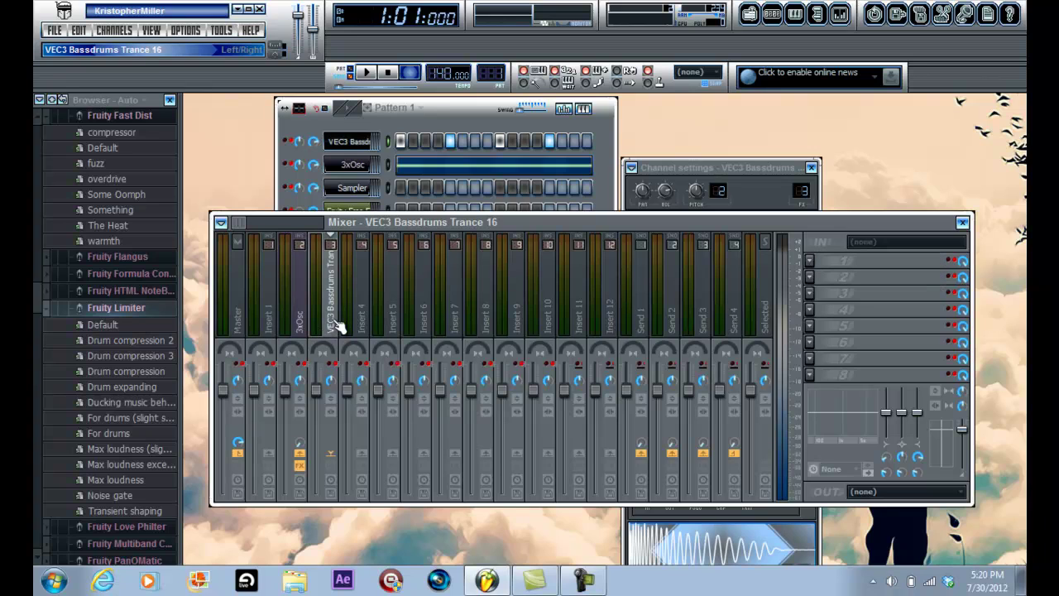
click(237, 453)
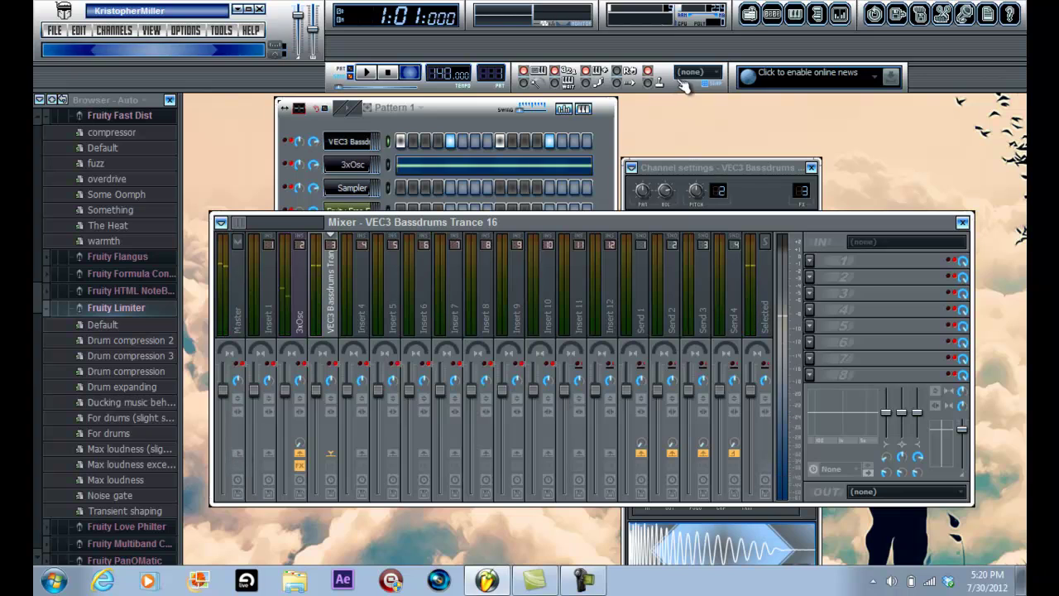
click(749, 15)
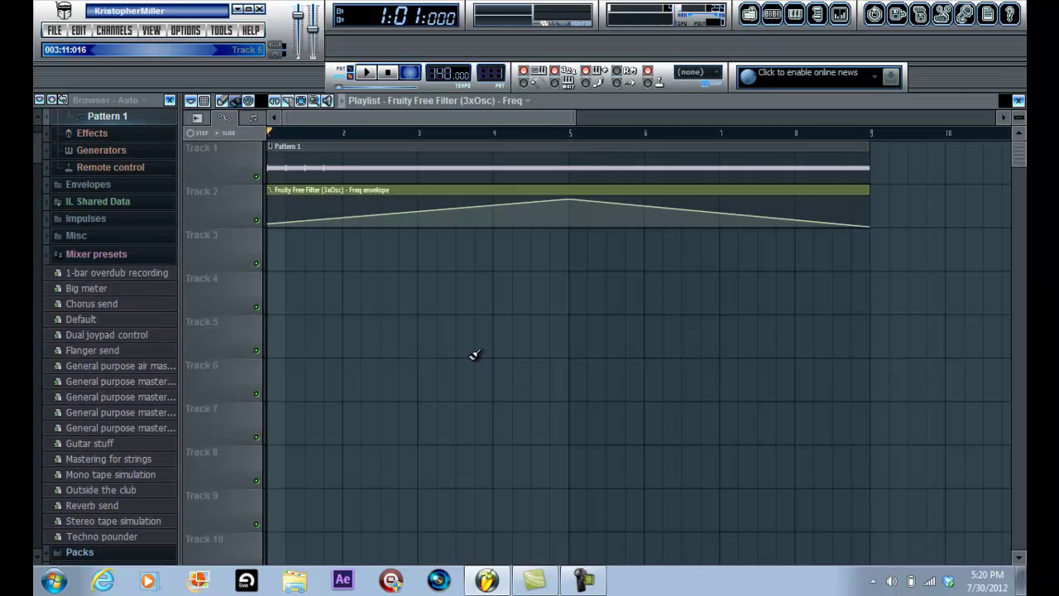
click(749, 14)
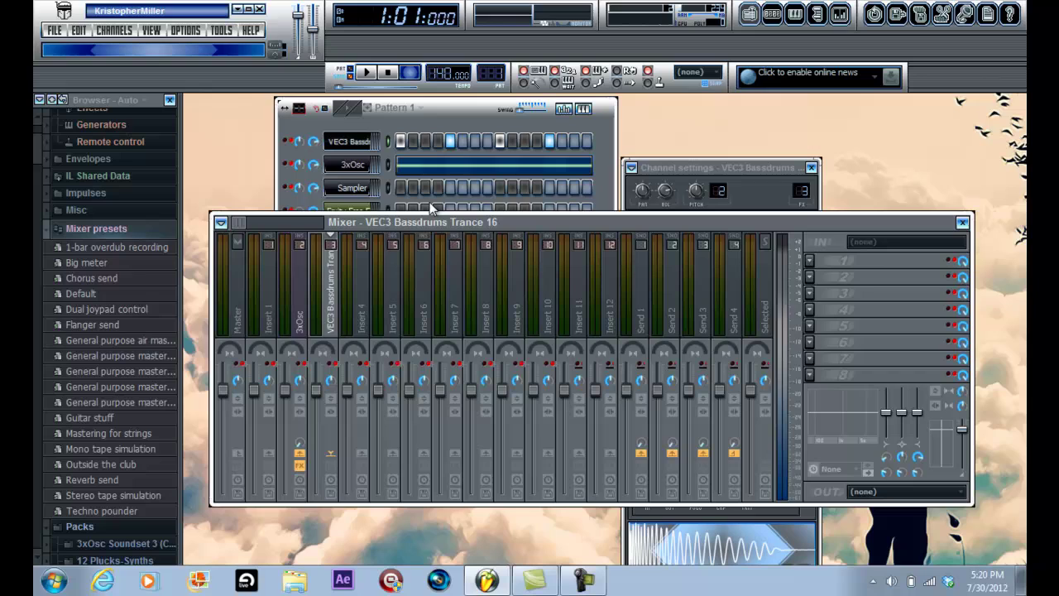
click(338, 121)
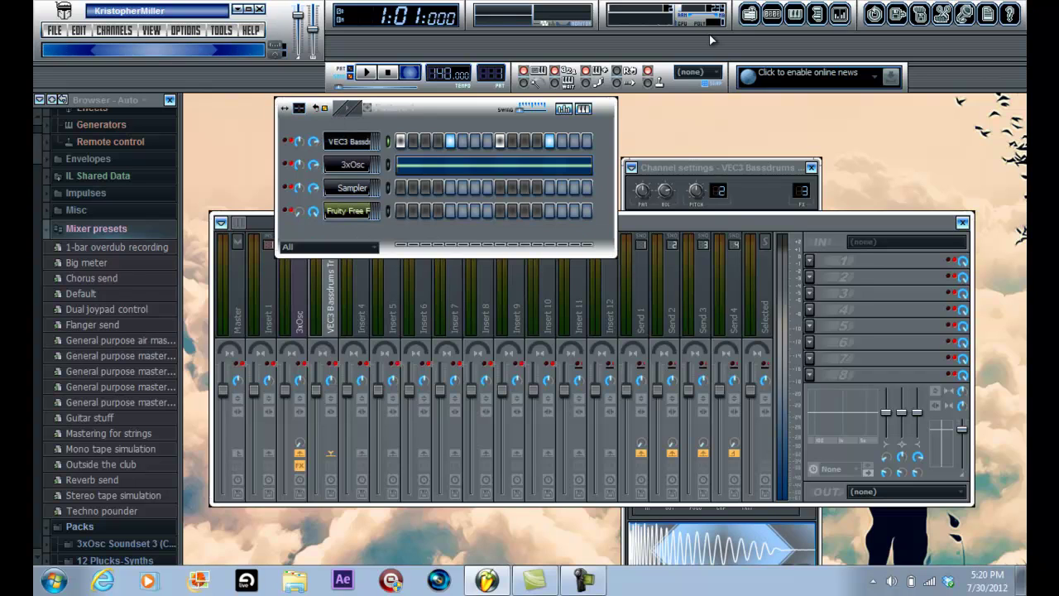
- Play the song arrangement once through in the playlist
click(748, 14)
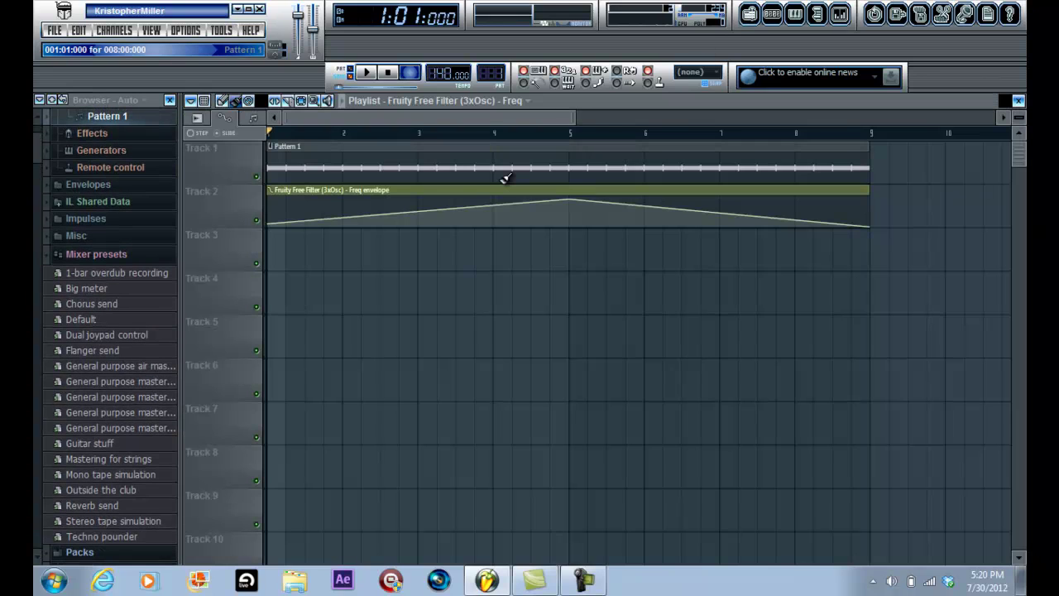
key(space)
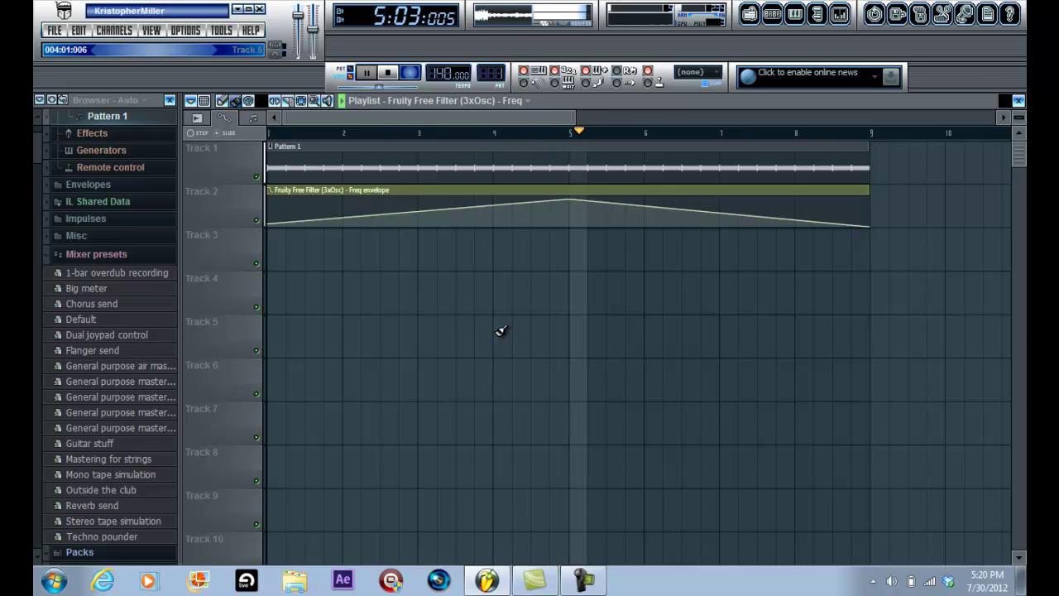
key(space)
- Turn the 3xOsc Fruity Free Filter's Q fully down and replay the sweep
click(755, 23)
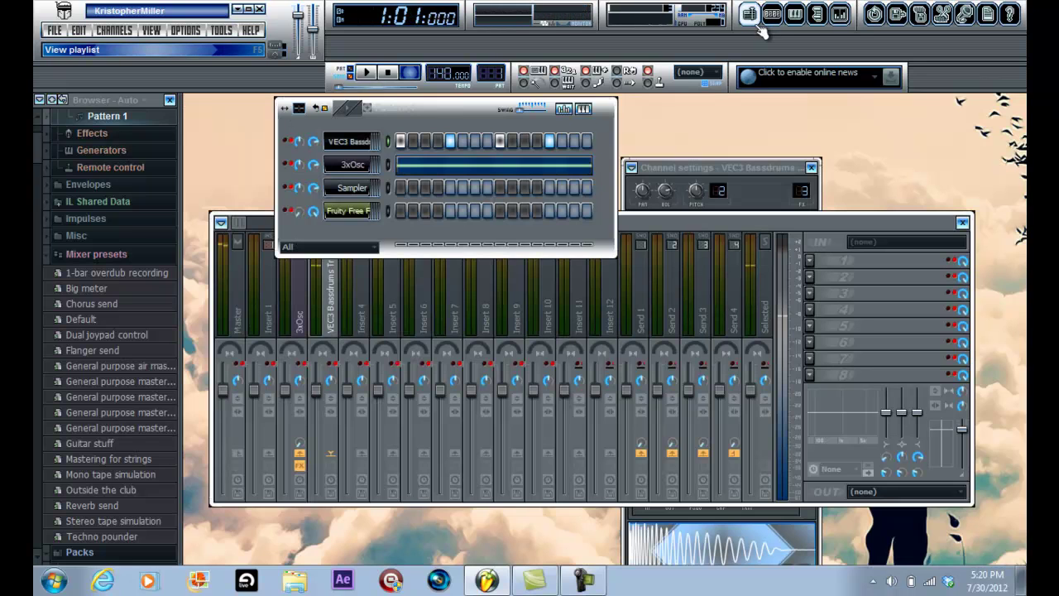
click(287, 328)
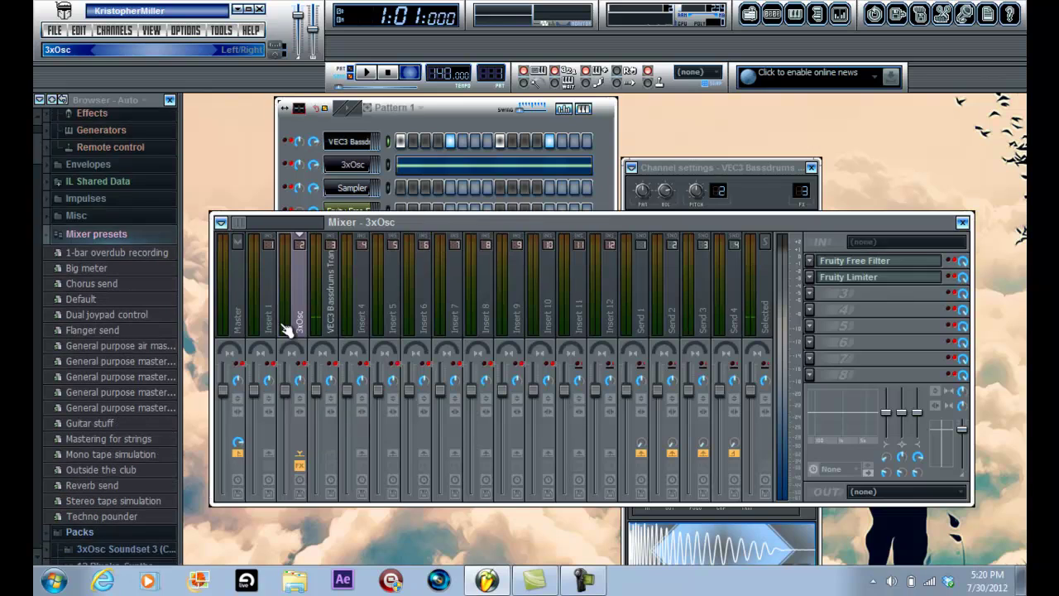
click(857, 260)
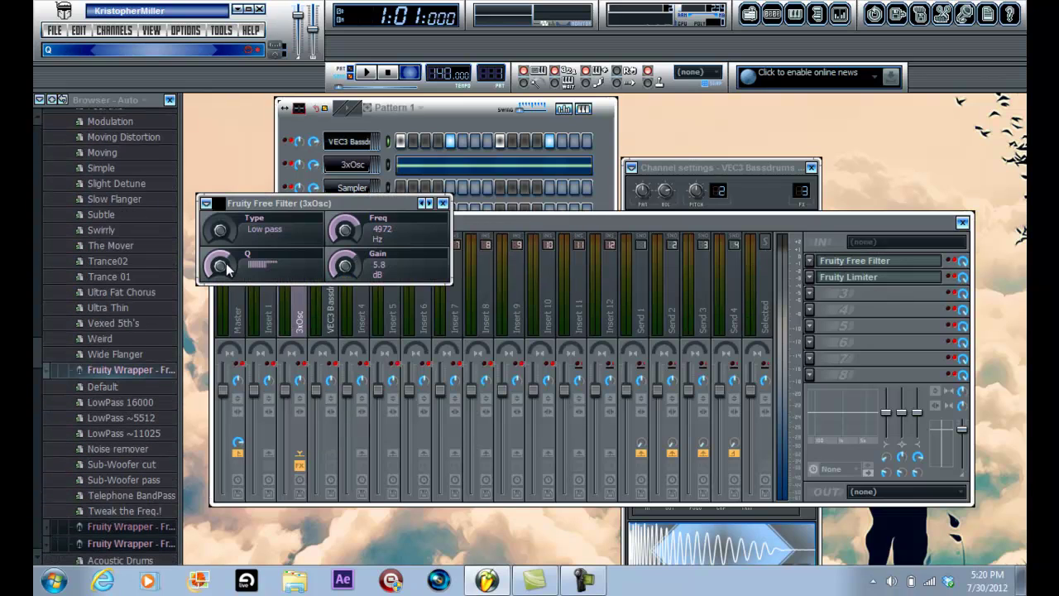
drag(226, 264, 226, 306)
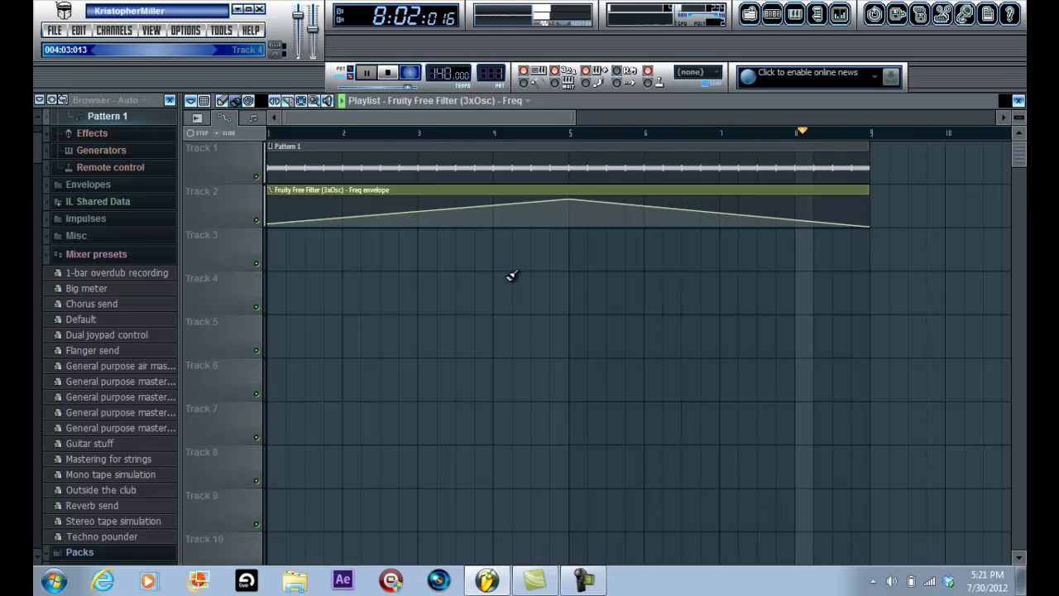
key(space)
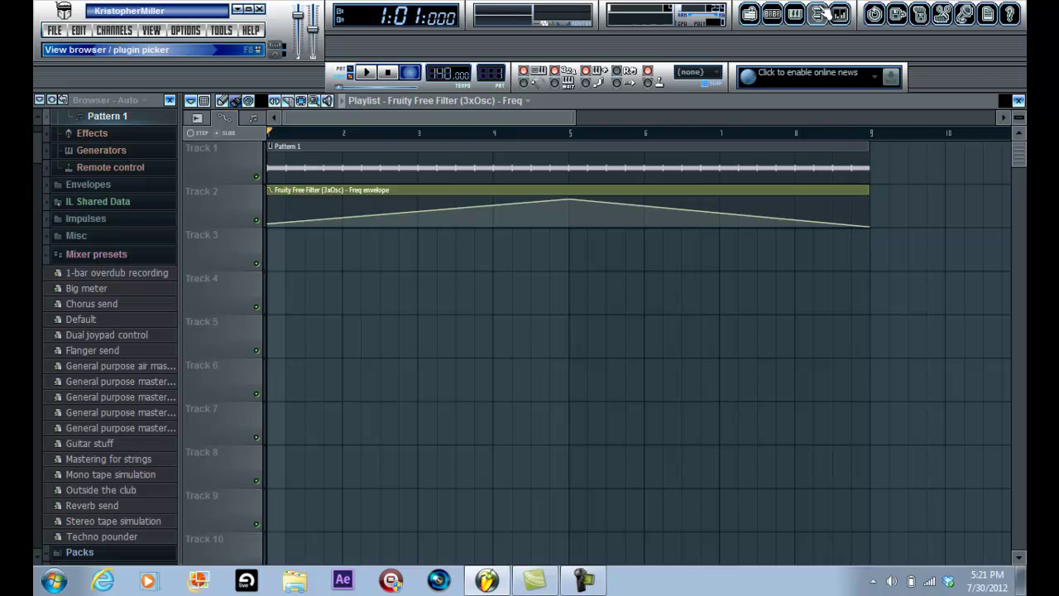
- Switch the 3xOsc Fruity Free Filter type to High pass
click(759, 12)
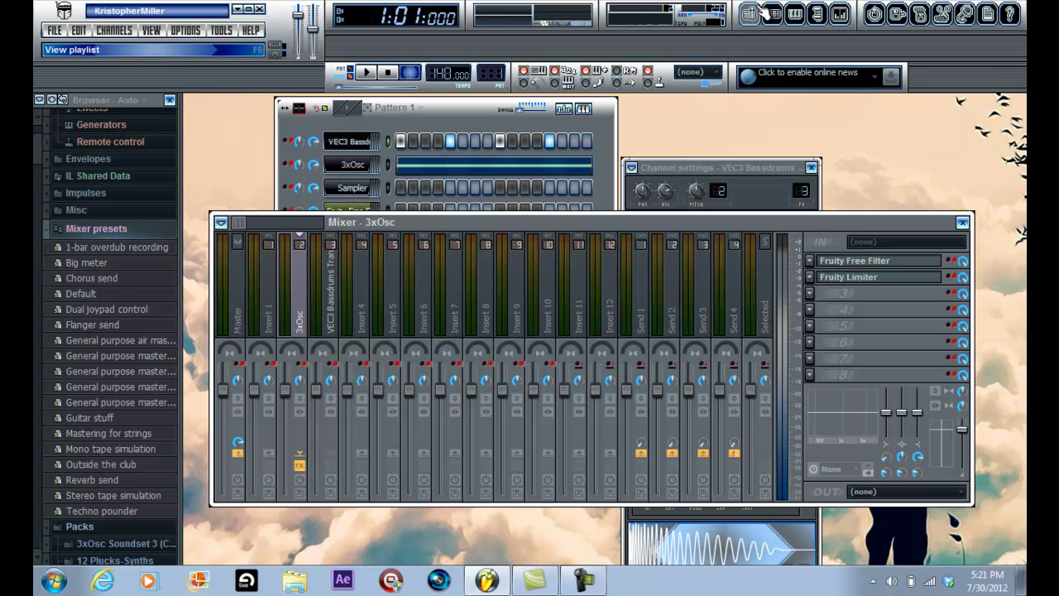
click(828, 262)
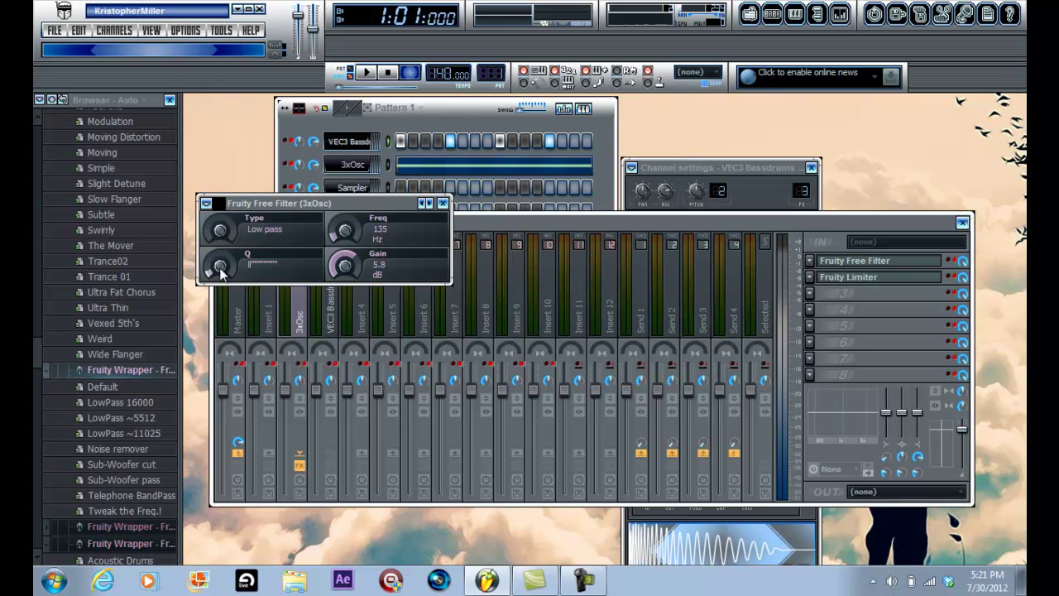
drag(228, 233, 268, 171)
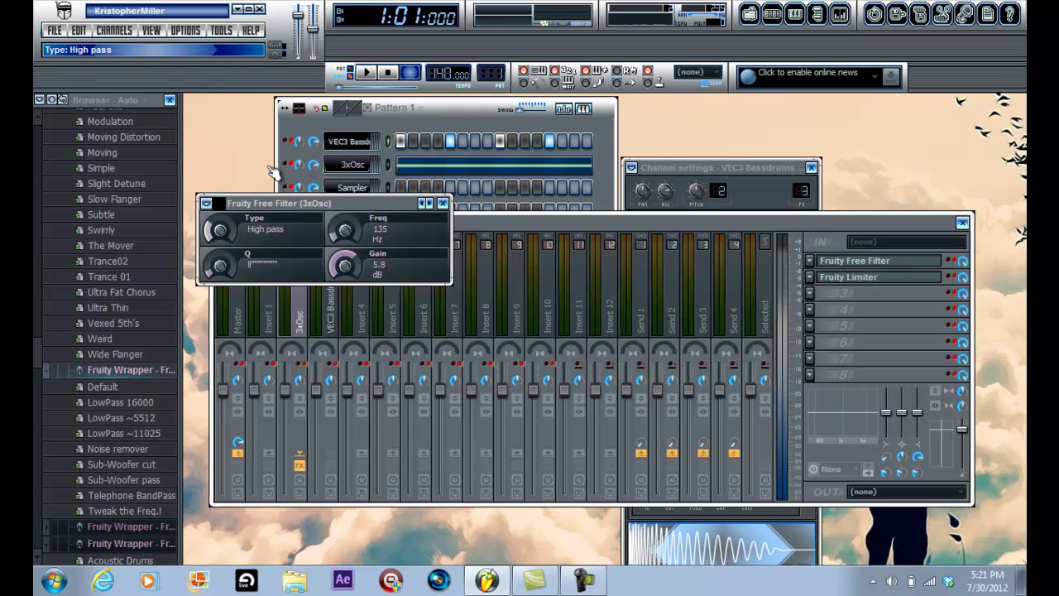
- Play the sweep with the High pass filter up to bar 5, then stop
click(749, 14)
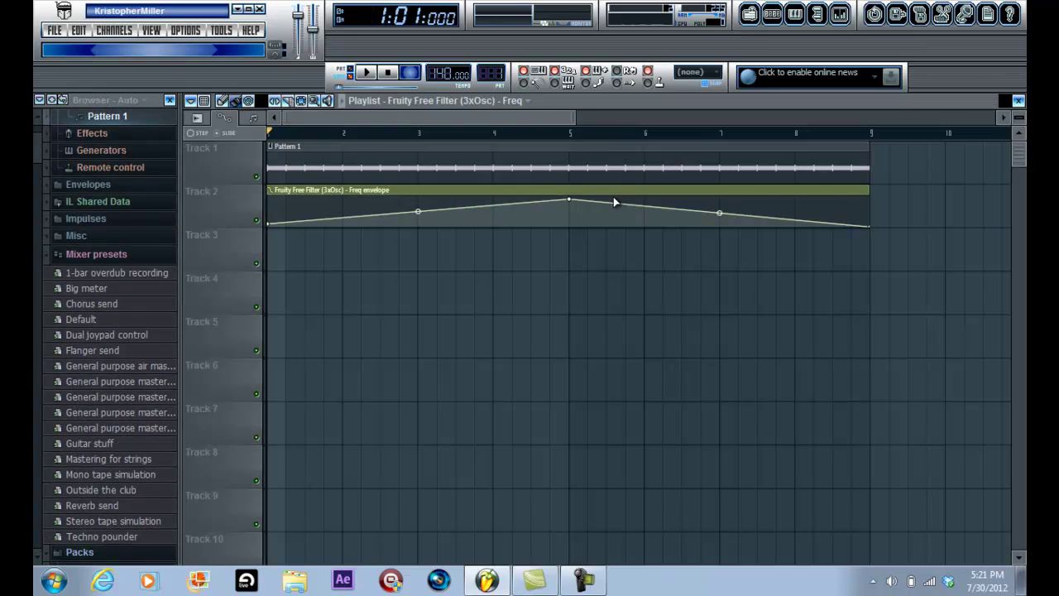
key(space)
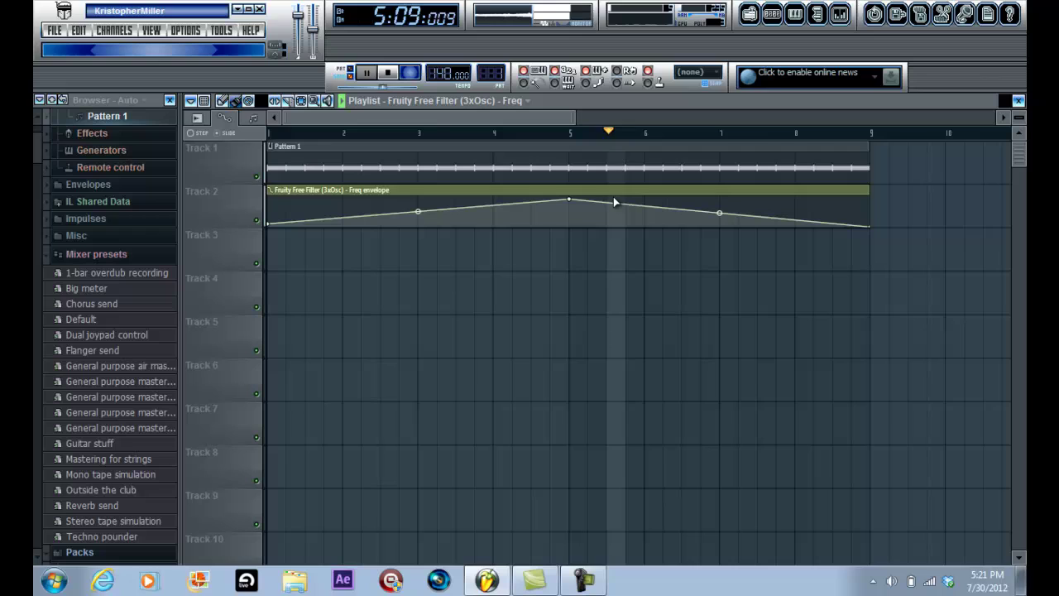
key(space)
- Set the Free Filter type to Low shelf with Gain cut to about -5 dB
click(747, 18)
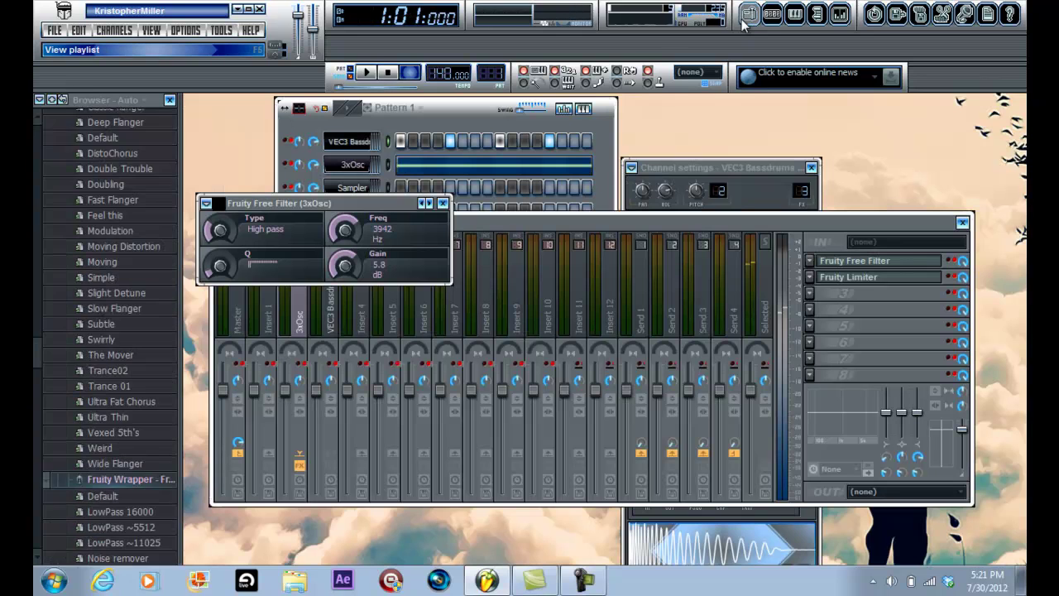
drag(204, 211, 196, 179)
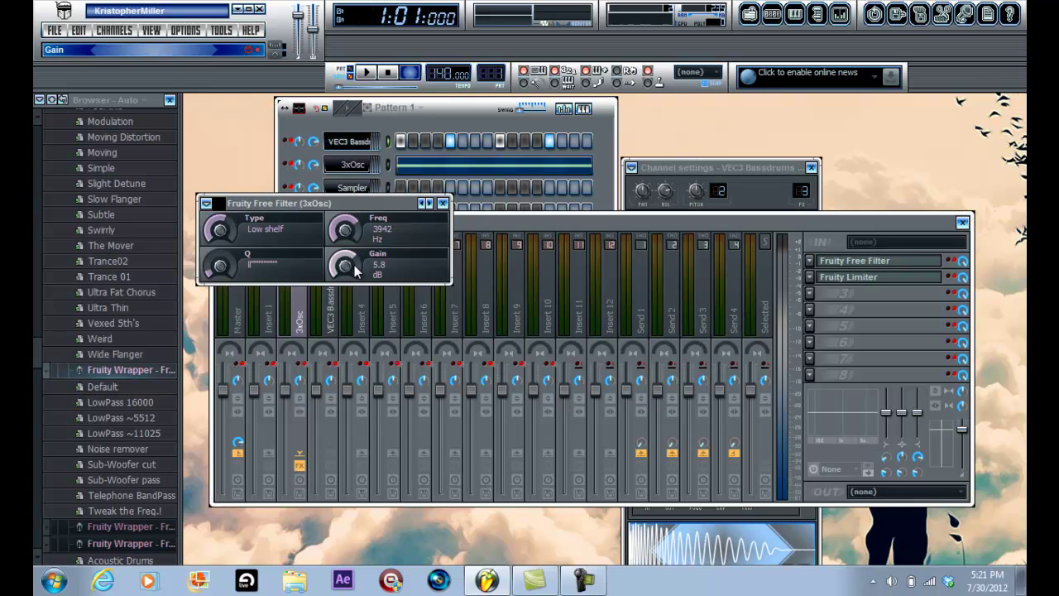
drag(355, 269, 389, 422)
- Audition the Low shelf sound, then replay and raise the filter Gain while it plays
key(space)
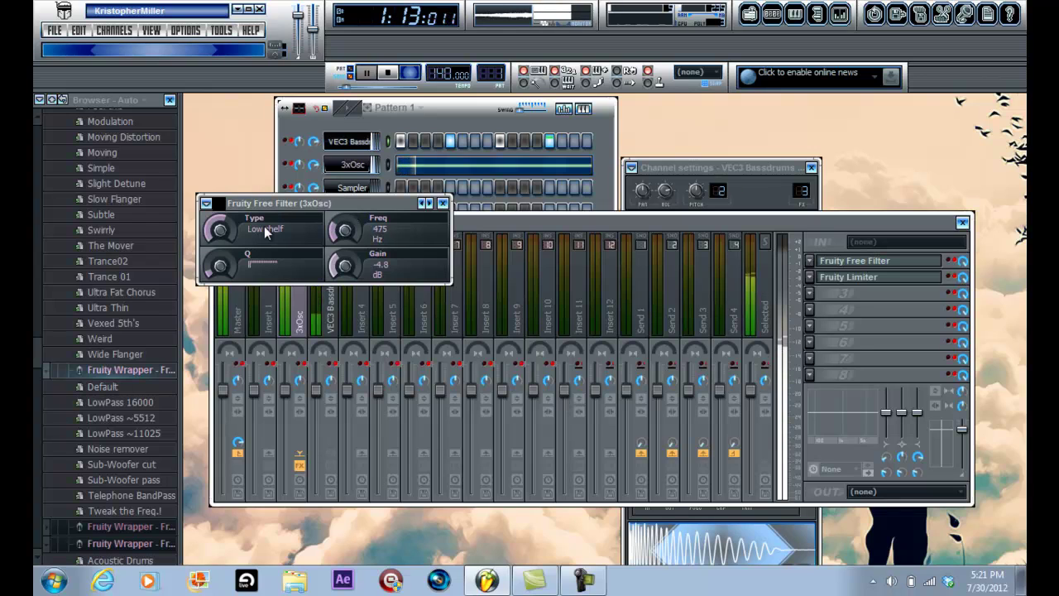
key(space)
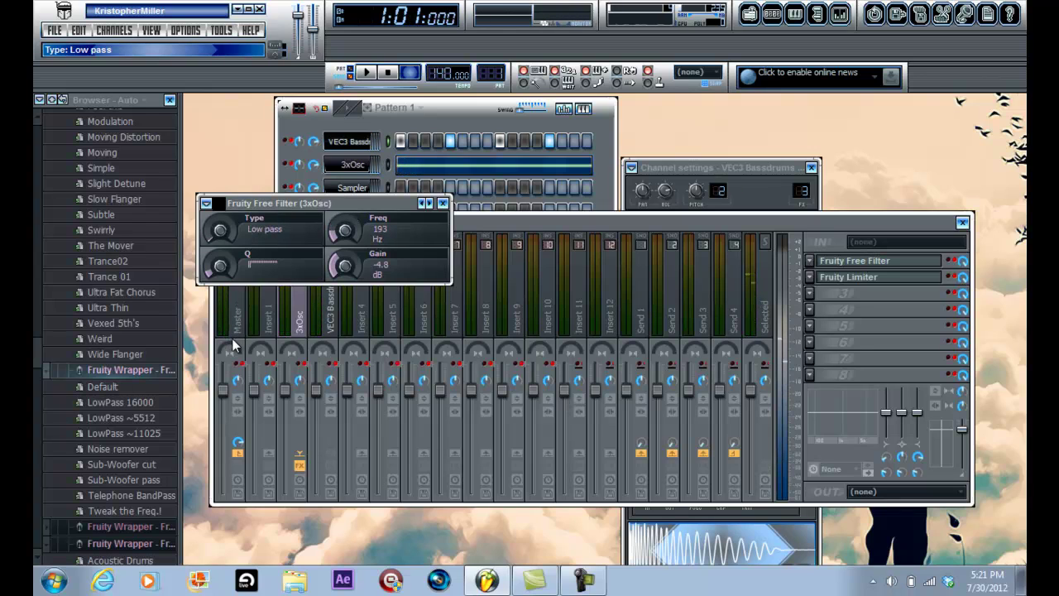
key(space)
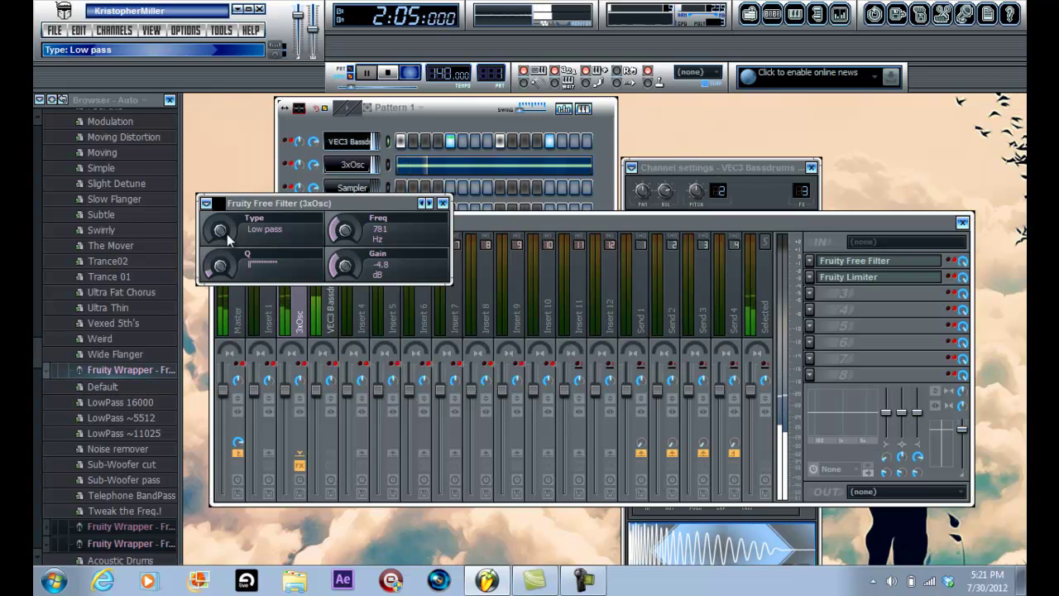
drag(354, 272, 347, 261)
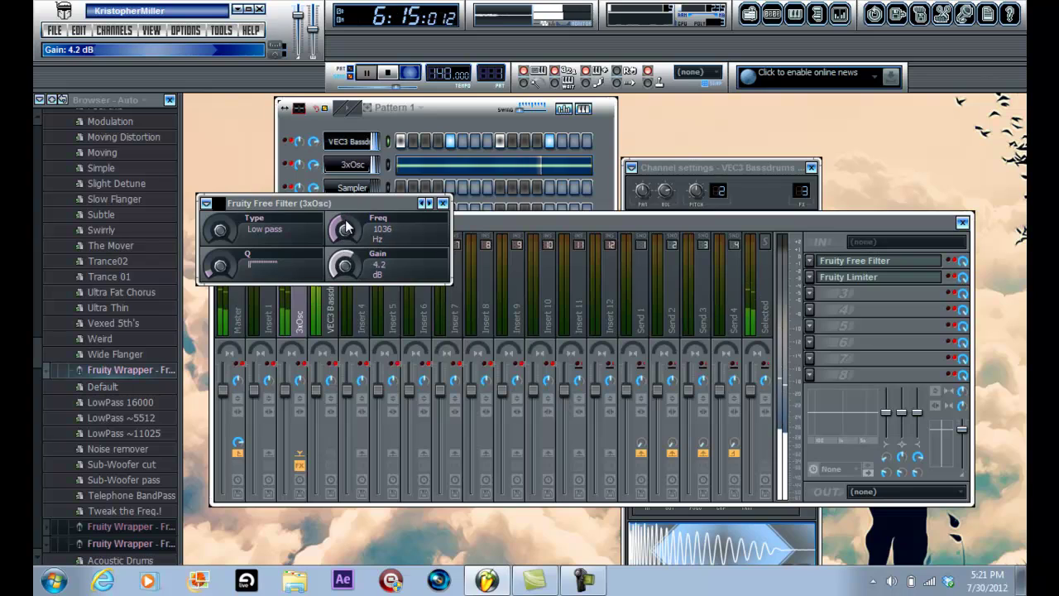
- Stop playback and close the Mixer and the Fruity Free Filter windows
key(space)
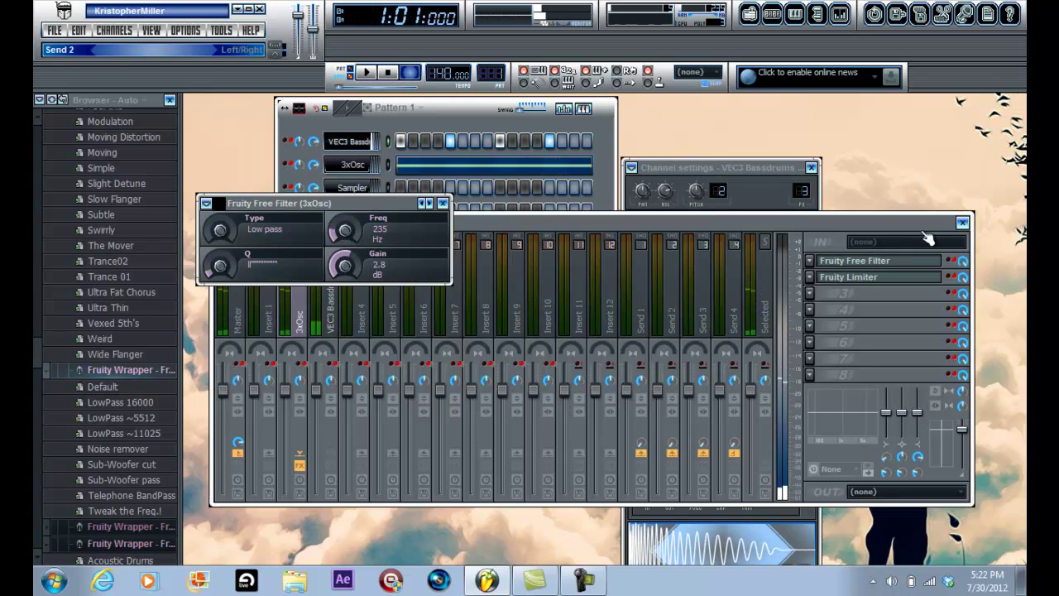
click(962, 223)
click(444, 204)
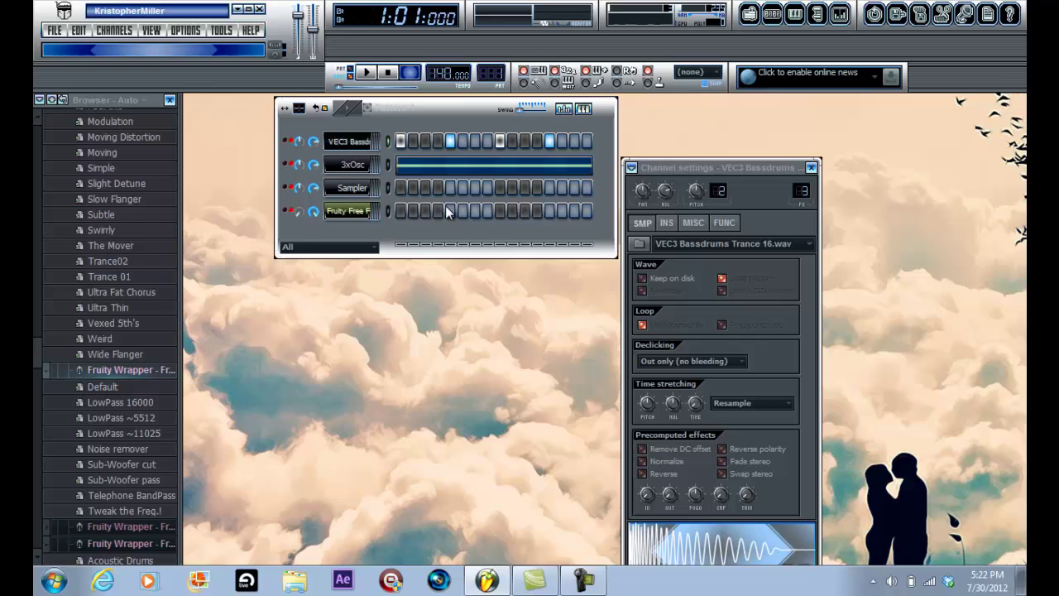